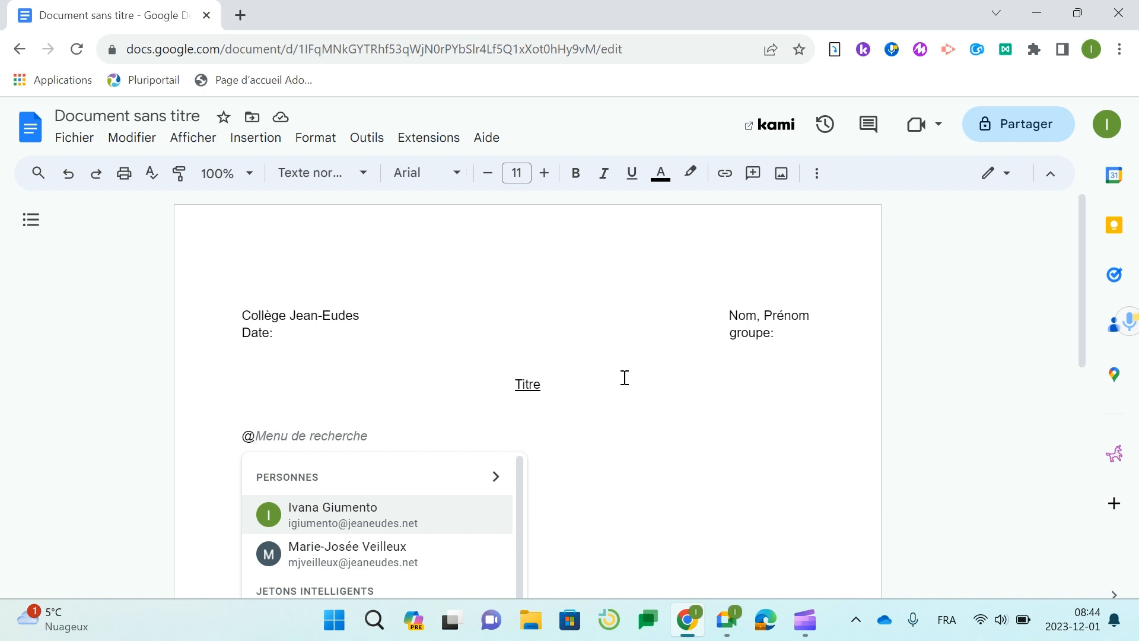
- Scroll the @ menu past Jetons intelligents down to Composants principaux
{"action": "scroll", "coordinate": [623, 376], "scroll_direction": "down", "scroll_amount": 5}
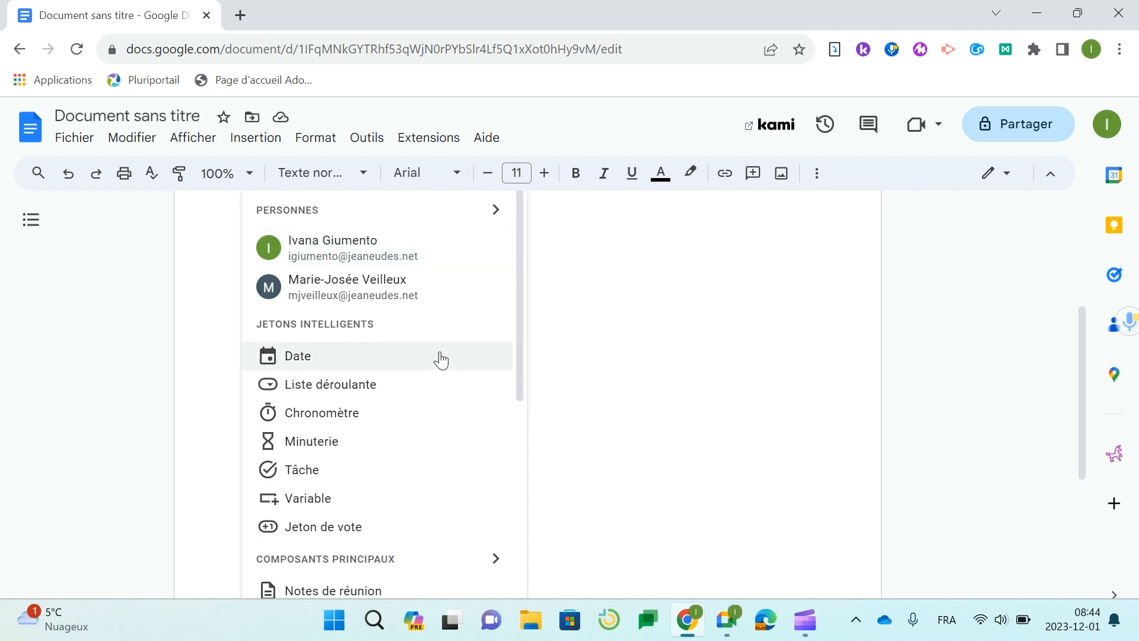
{"action": "scroll", "coordinate": [440, 359], "scroll_direction": "down", "scroll_amount": 4}
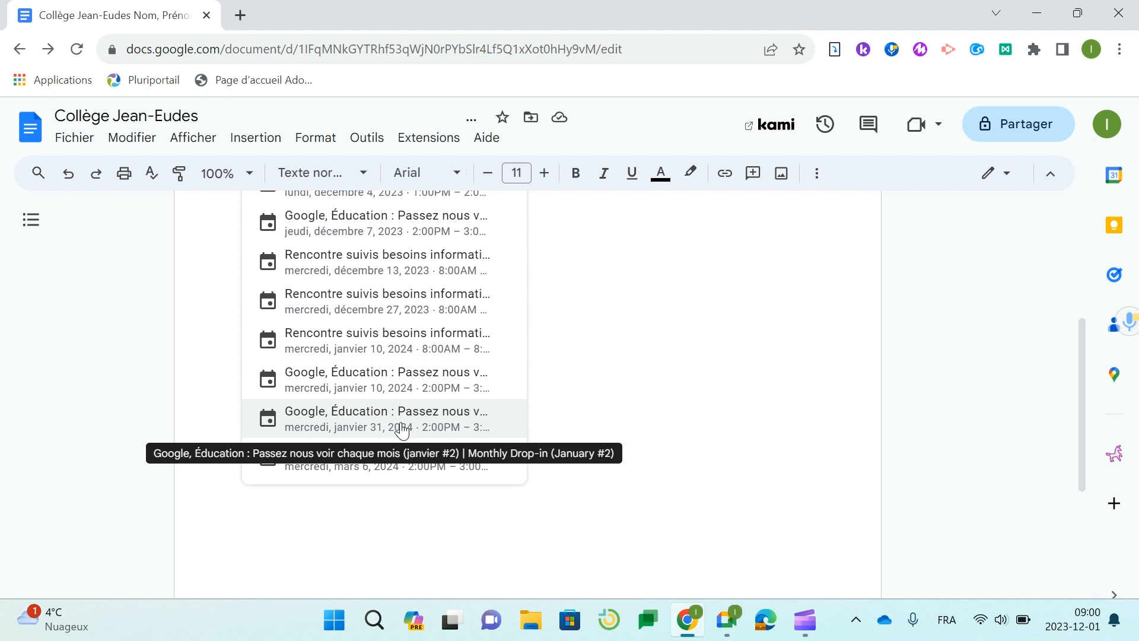
- Dismiss leftover calendar suggestions once the 10 janv. 2024 meeting notes are inserted
{"action": "scroll", "coordinate": [402, 430], "scroll_direction": "up", "scroll_amount": 2}
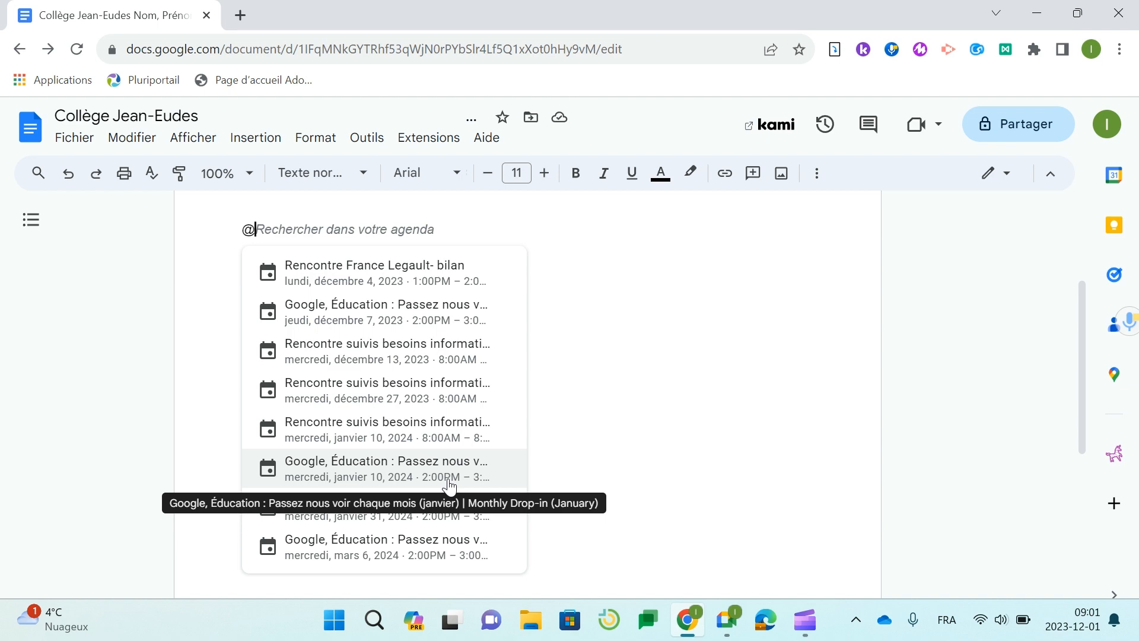
{"action": "key", "text": "Escape"}
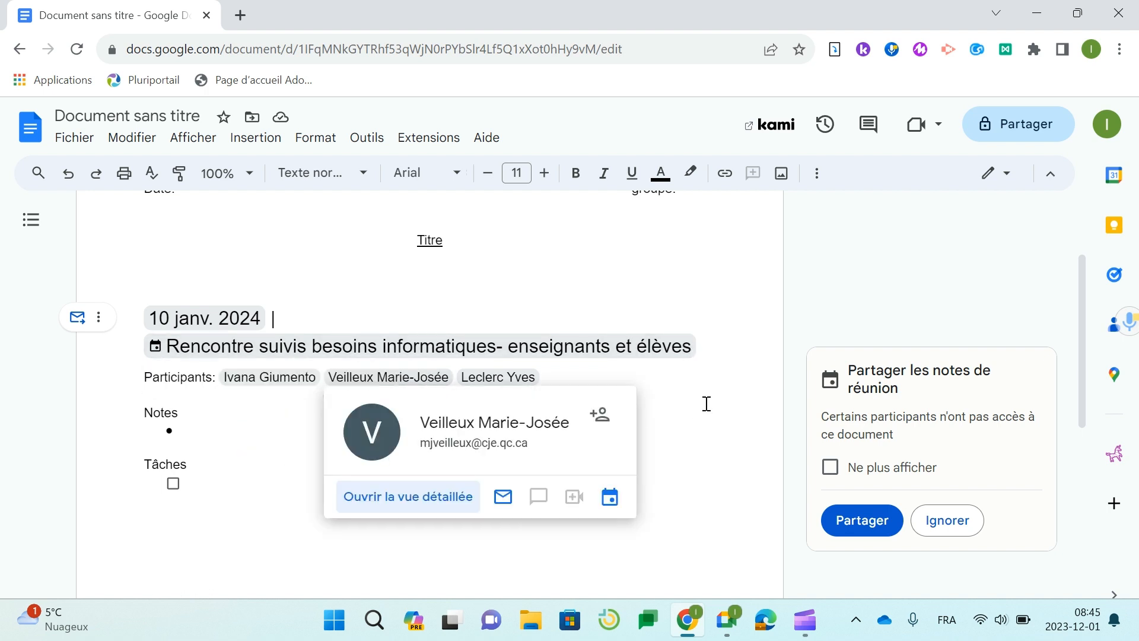
- Type sample text 'adlkjf aldkj flakjd flkja lkdj k' in the Notes bullet
{"action": "left_click", "coordinate": [200, 438]}
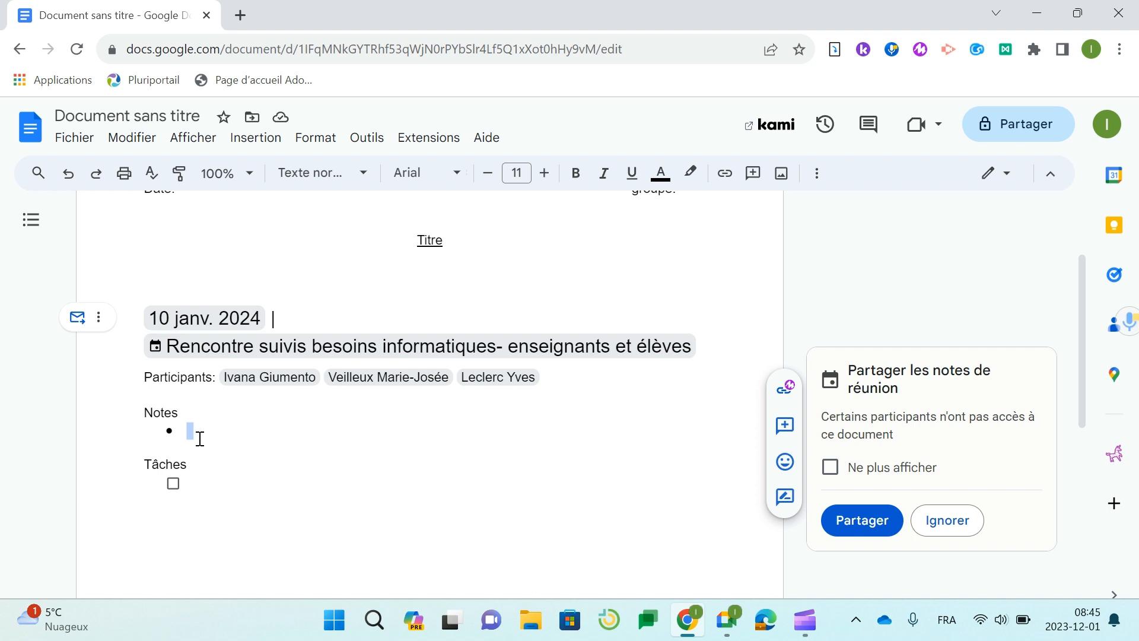
{"action": "type", "text": "adlkjf aldkj flakjd flkja lkdj k"}
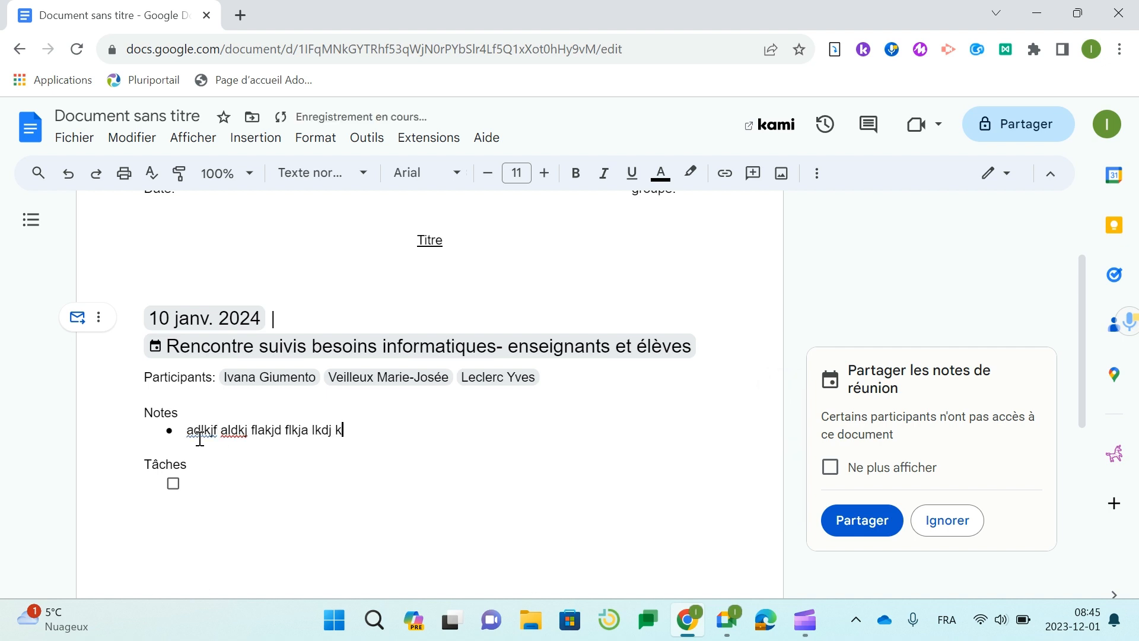
{"action": "key", "text": "Down"}
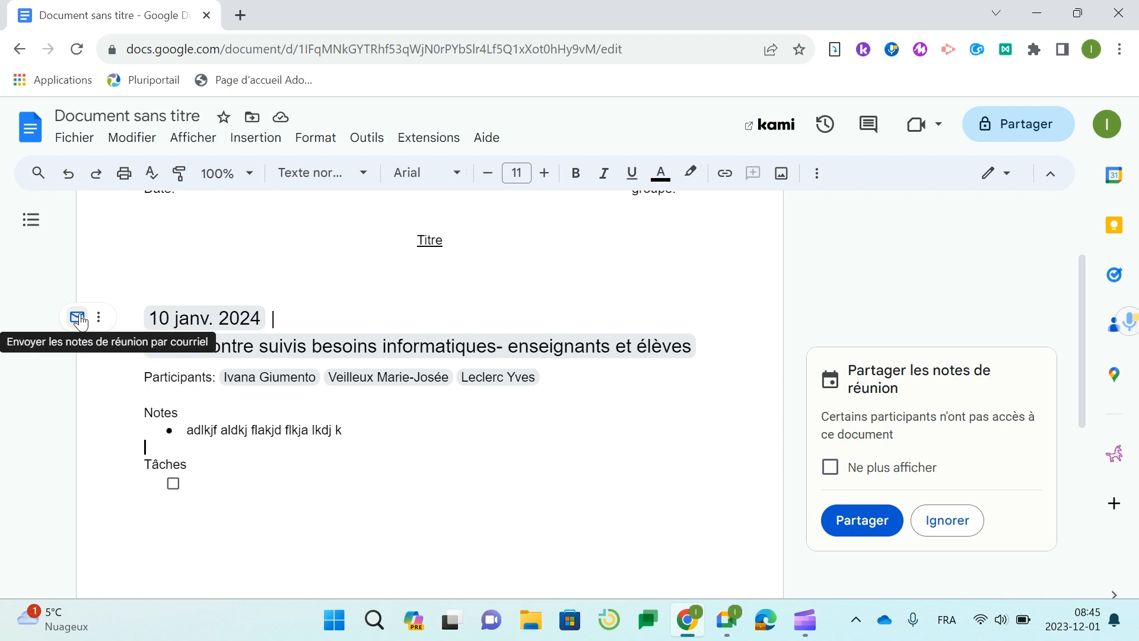
- Open and close the Gmail draft of the notes, then add an empty line below Tâches
{"action": "left_click", "coordinate": [79, 320]}
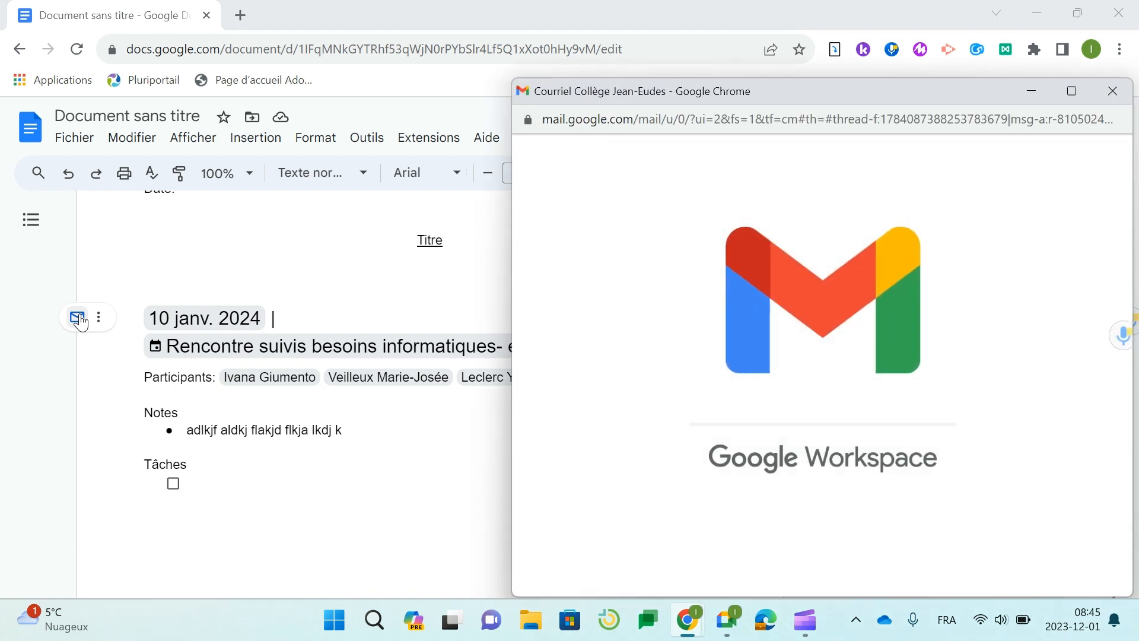
{"action": "left_click", "coordinate": [1109, 93]}
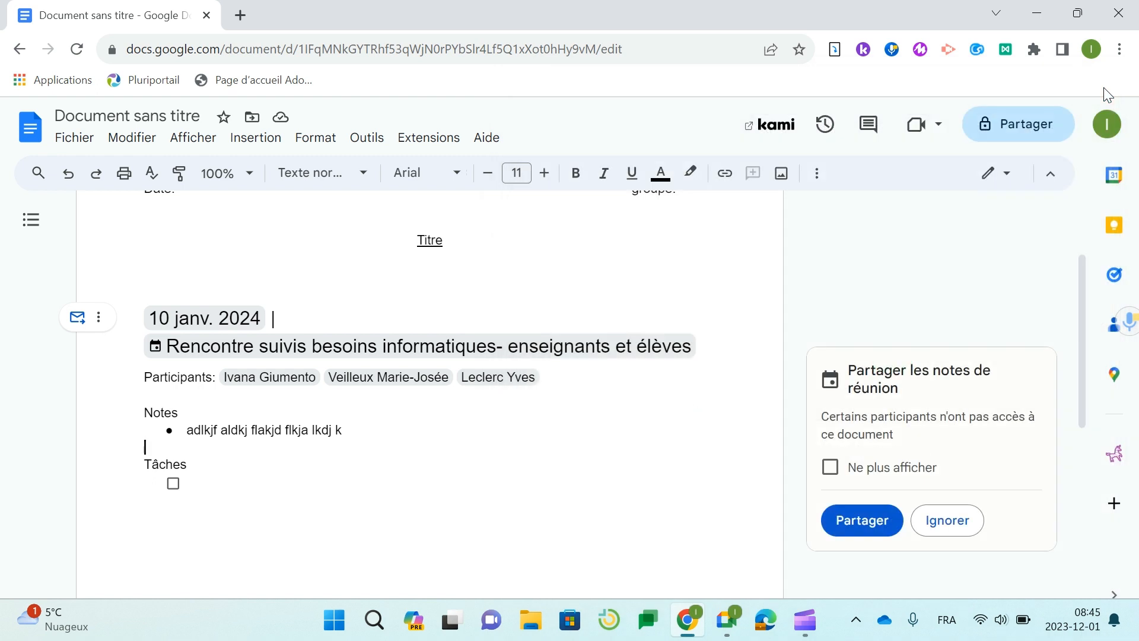
{"action": "left_click", "coordinate": [217, 499]}
{"action": "key", "text": "Return"}
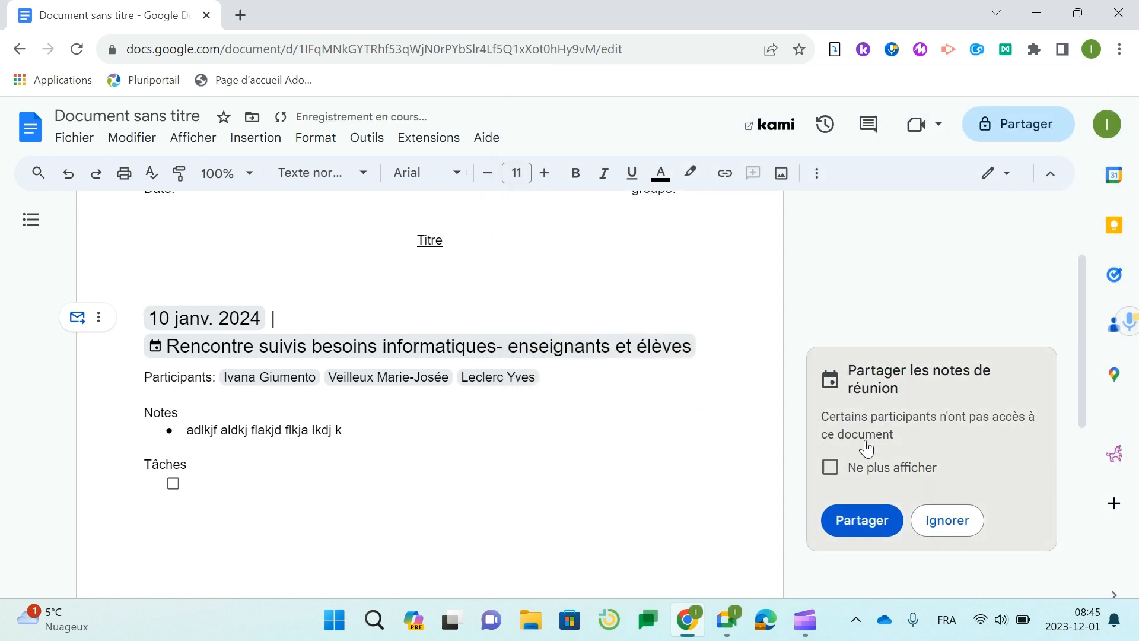
- Insert a Brouillon de courriel block below Tâches via the @ menu's Composants principaux
{"action": "scroll", "coordinate": [845, 364], "scroll_direction": "up", "scroll_amount": 2}
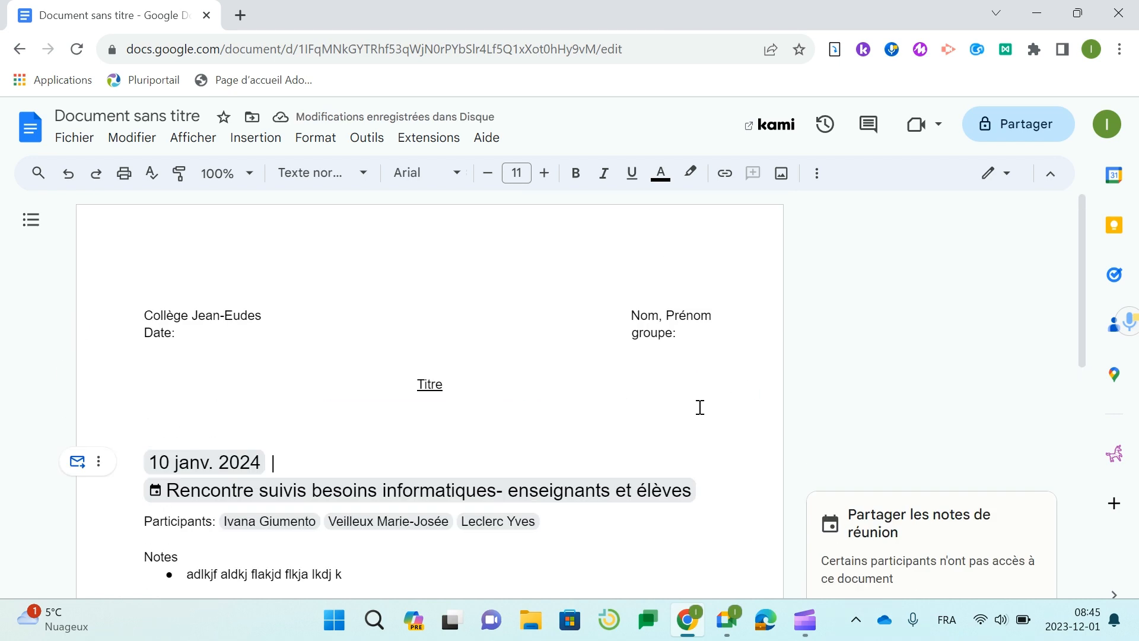
{"action": "scroll", "coordinate": [697, 408], "scroll_direction": "down", "scroll_amount": 6}
{"action": "scroll", "coordinate": [665, 400], "scroll_direction": "up", "scroll_amount": 3}
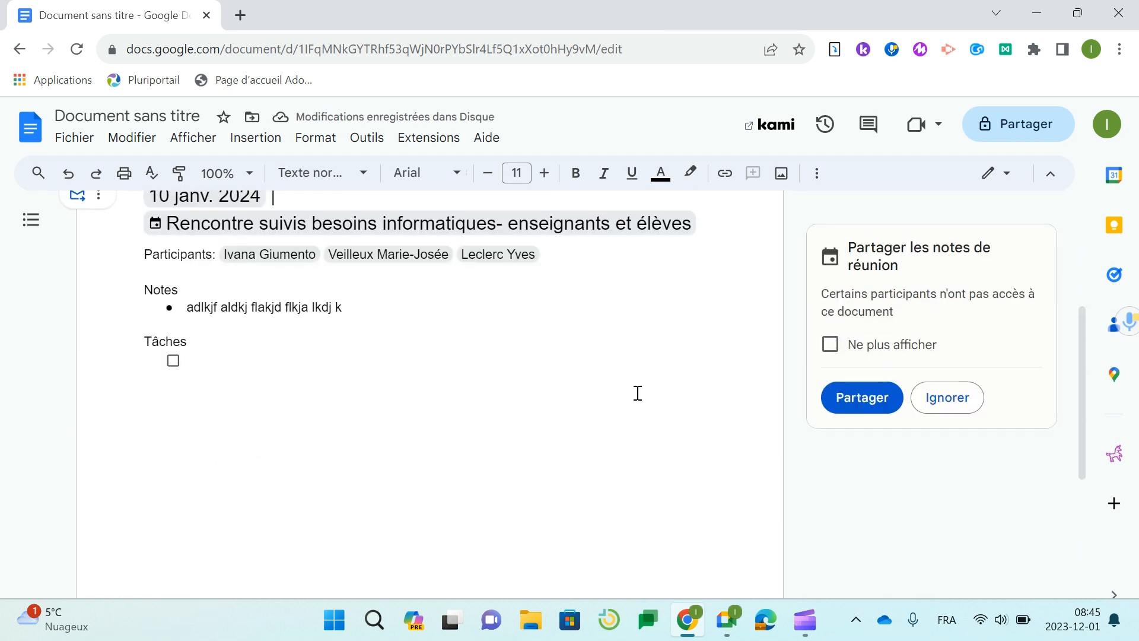
{"action": "type", "text": "@"}
{"action": "scroll", "coordinate": [380, 478], "scroll_direction": "down", "scroll_amount": 3}
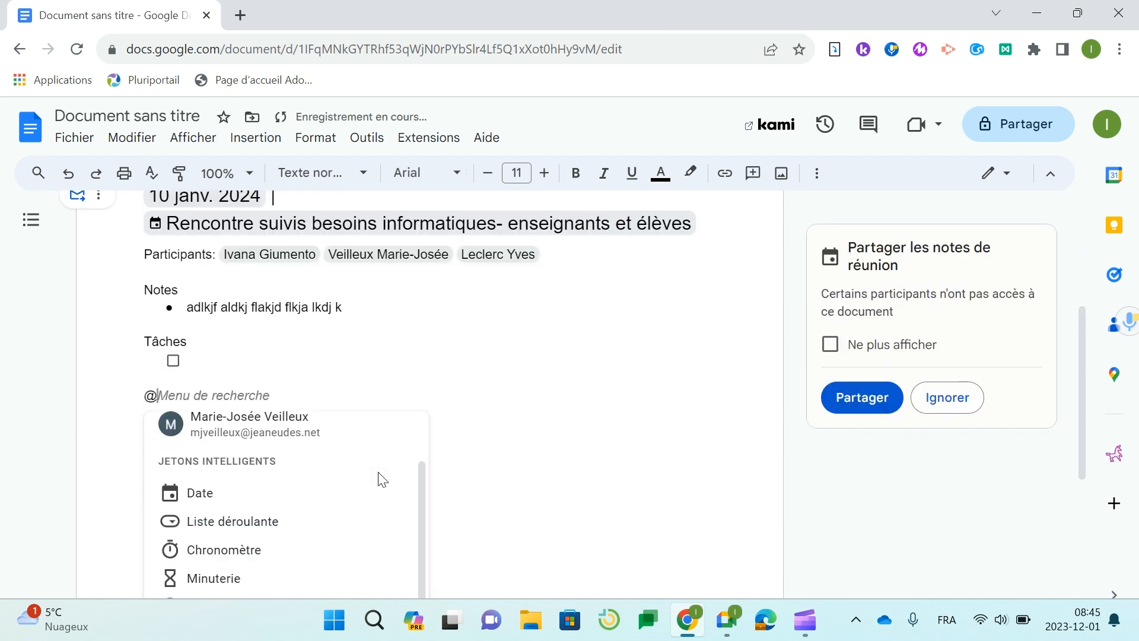
{"action": "scroll", "coordinate": [371, 481], "scroll_direction": "down", "scroll_amount": 3}
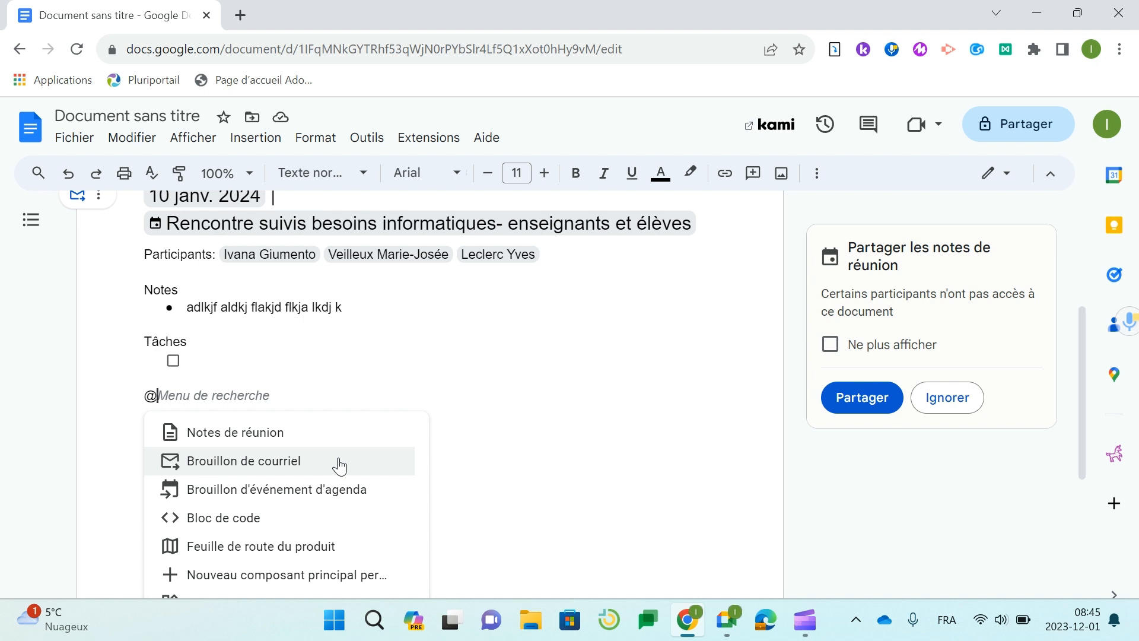
{"action": "left_click", "coordinate": [339, 465]}
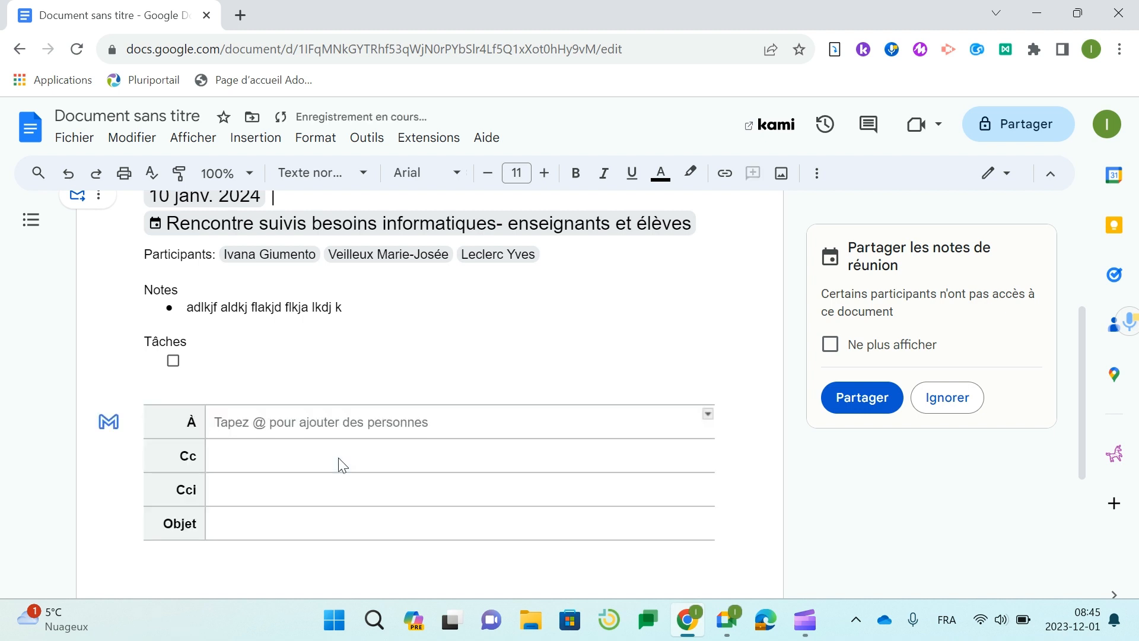
- Fill the draft with the recipient's e-mail address, subject 'Bonjour' and sample body text
{"action": "scroll", "coordinate": [339, 458], "scroll_direction": "down", "scroll_amount": 1}
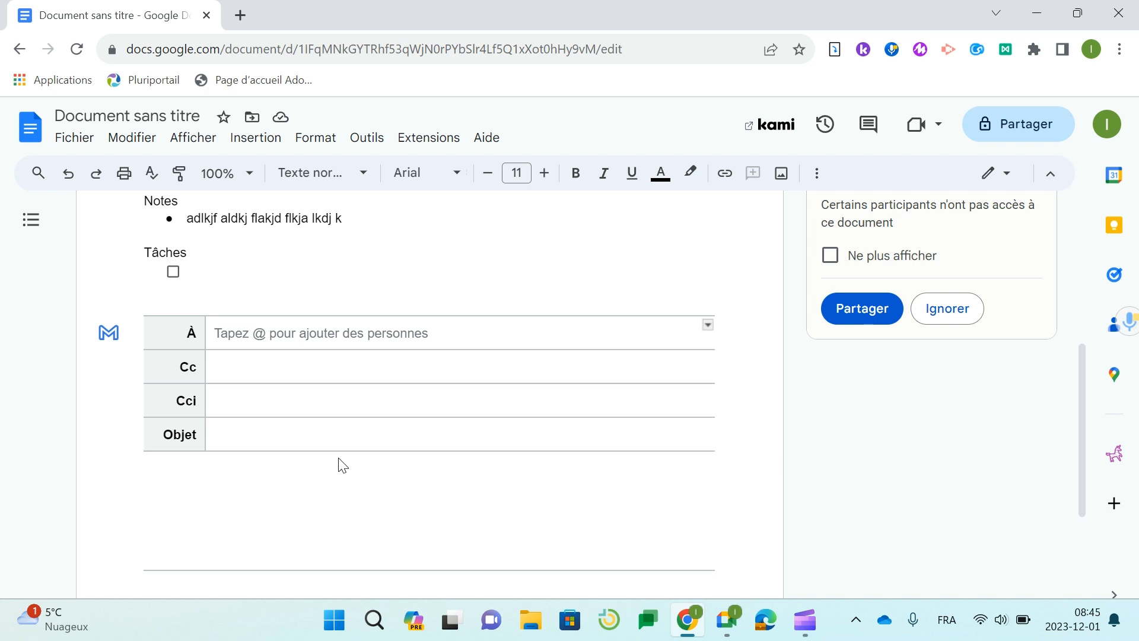
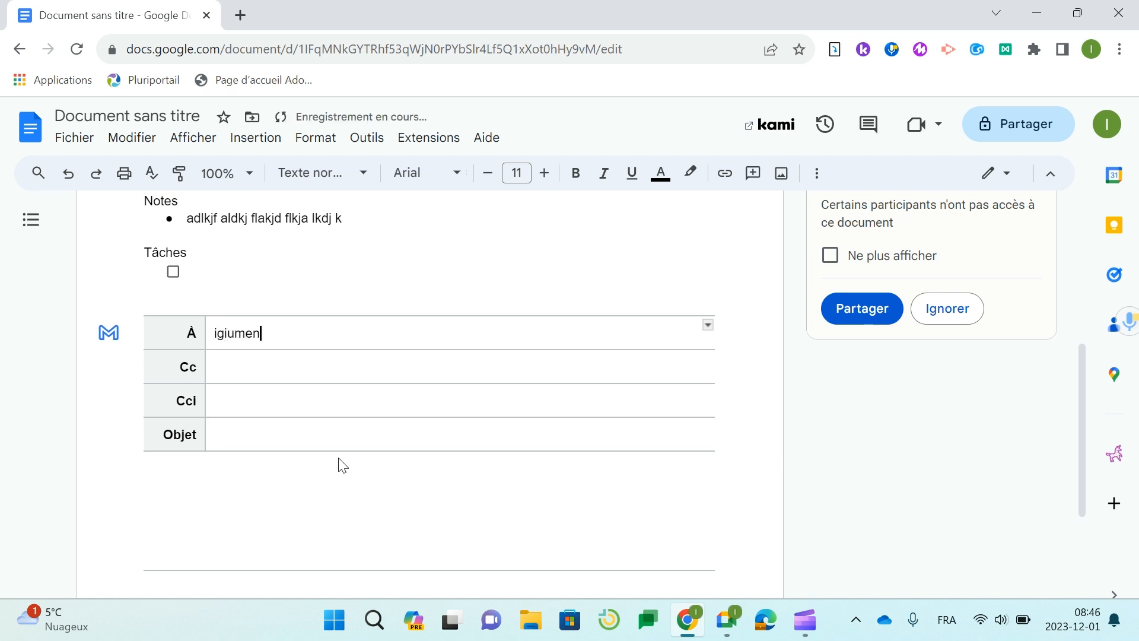
{"action": "left_click", "coordinate": [328, 442]}
{"action": "type", "text": "Bonjour"}
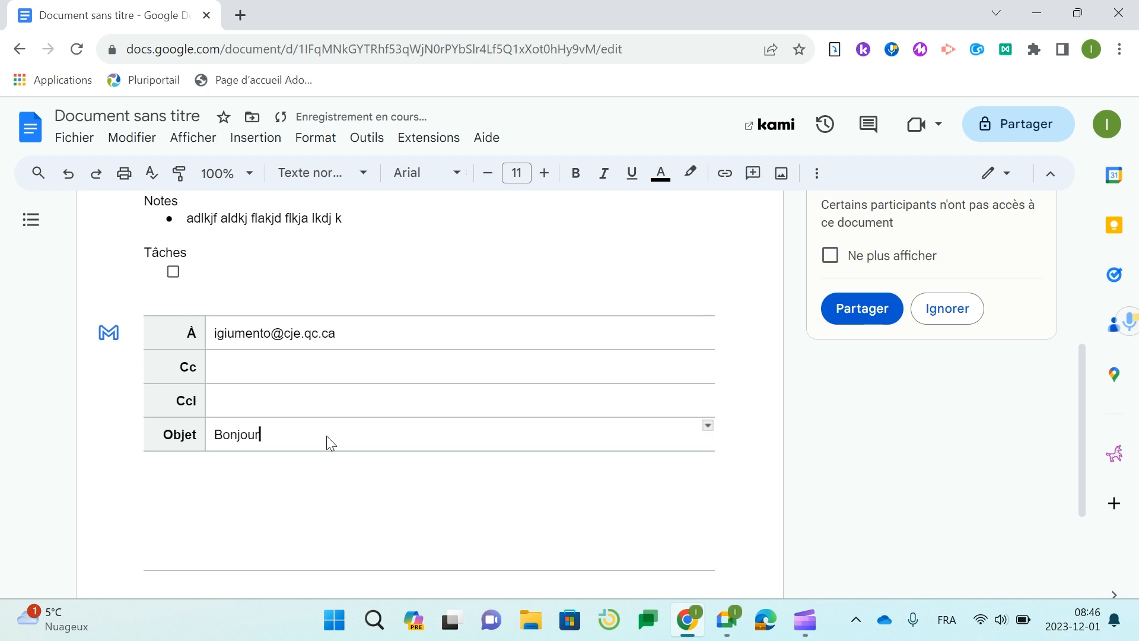
{"action": "left_click", "coordinate": [320, 499]}
{"action": "type", "text": "lsdkjfa lkdj flakjd flkaj dlkfj lakdj lkfaj"}
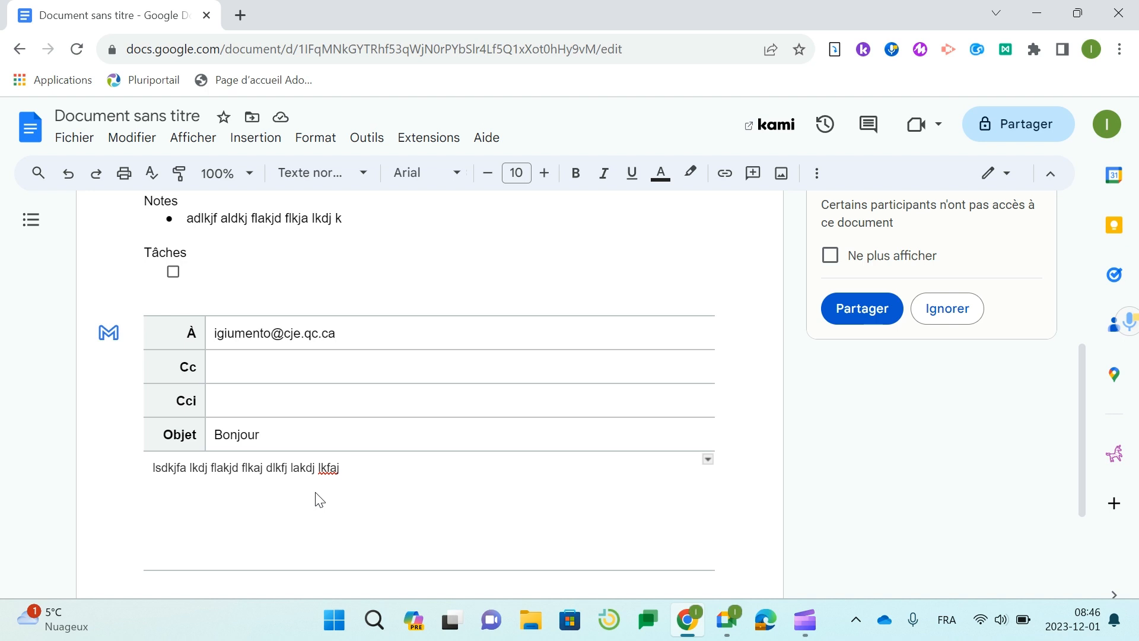
- Send the draft as a Gmail message and add blank lines below it
{"action": "left_click", "coordinate": [108, 333]}
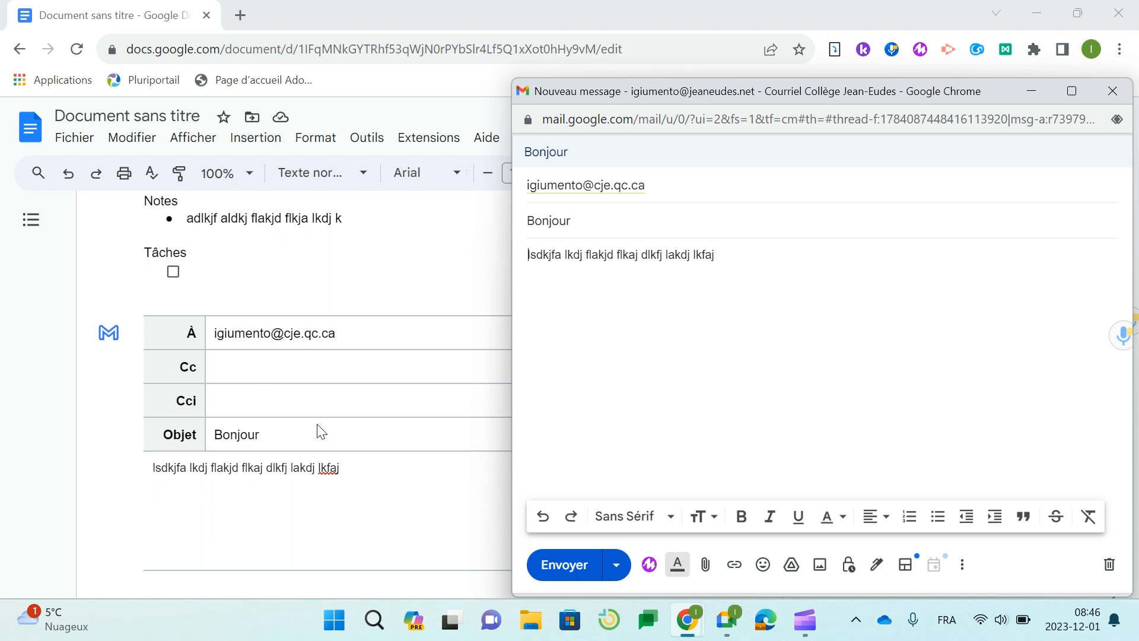
{"action": "left_click", "coordinate": [569, 567]}
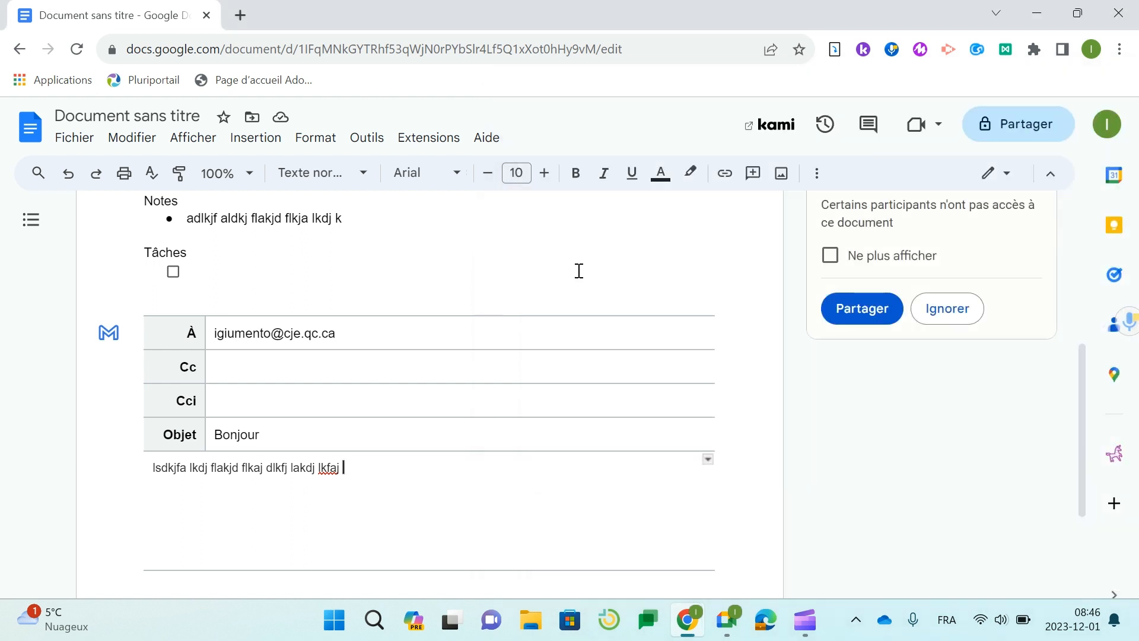
{"action": "key", "text": "Return"}
{"action": "key", "text": "Return"}
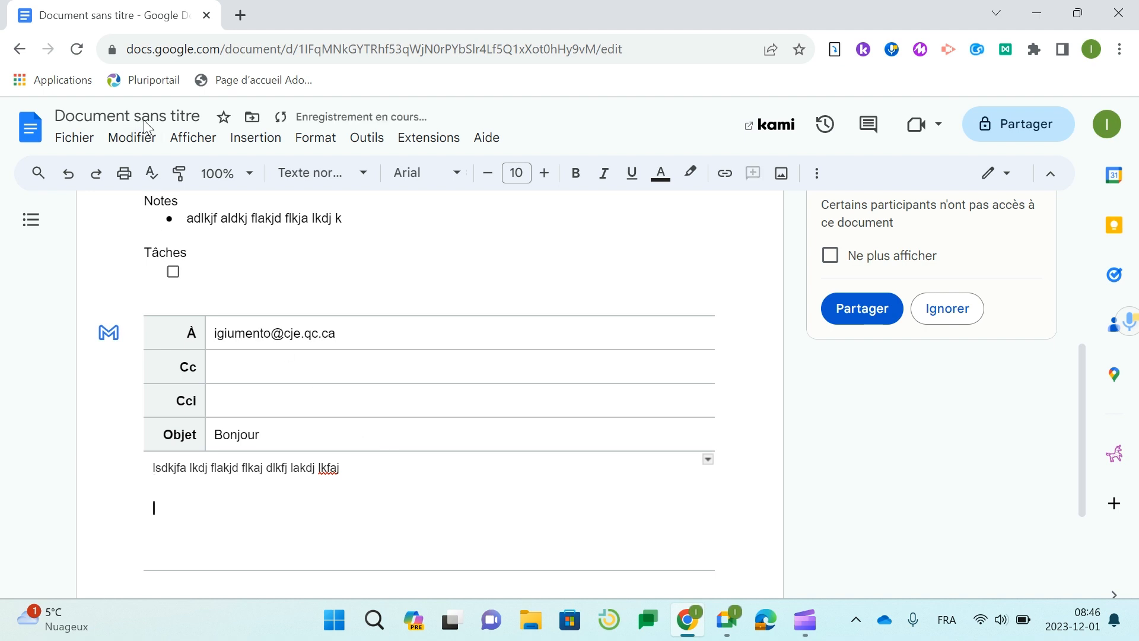
- Type @ below the email draft and choose Nouveau composant principal personnalisé
{"action": "type", "text": "@"}
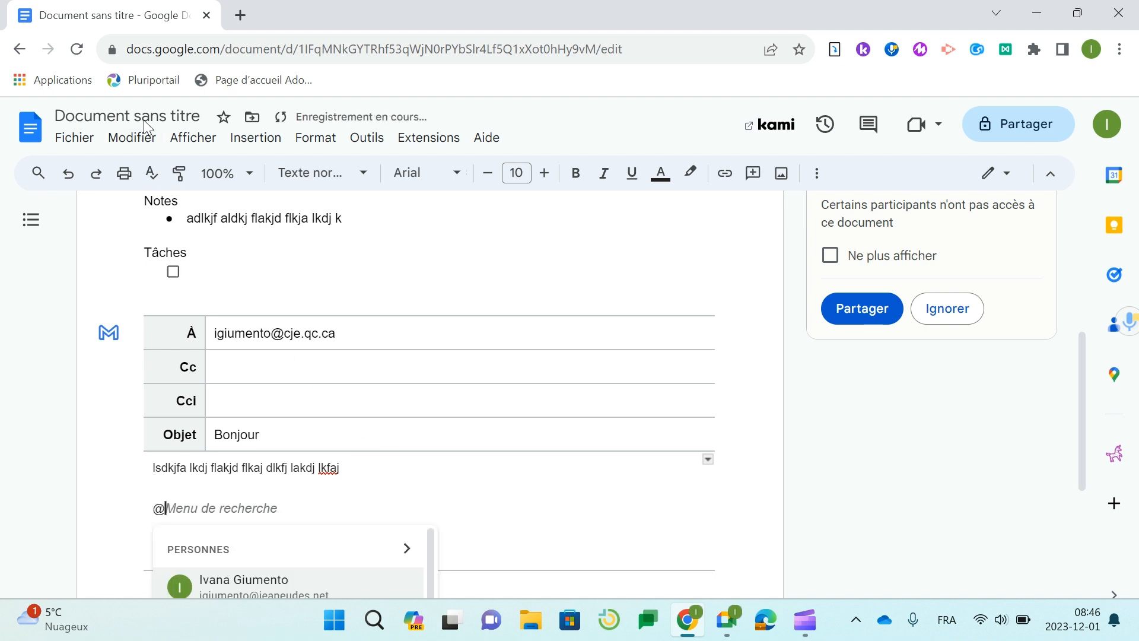
{"action": "scroll", "coordinate": [215, 329], "scroll_direction": "down", "scroll_amount": 1}
{"action": "scroll", "coordinate": [282, 332], "scroll_direction": "down", "scroll_amount": 3}
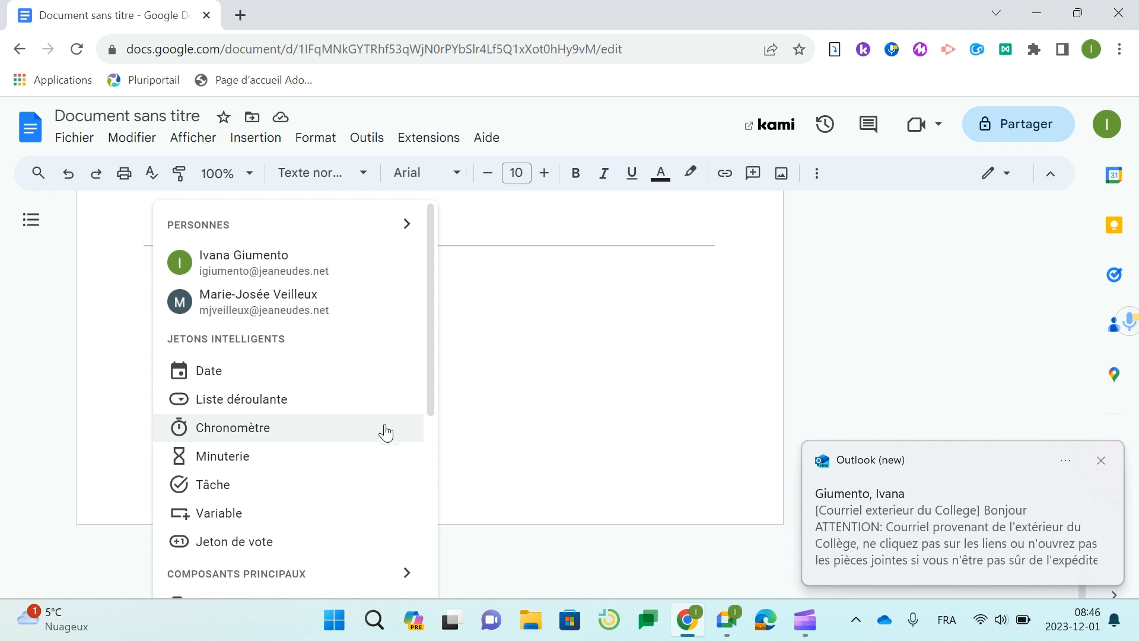
{"action": "scroll", "coordinate": [382, 431], "scroll_direction": "down", "scroll_amount": 4}
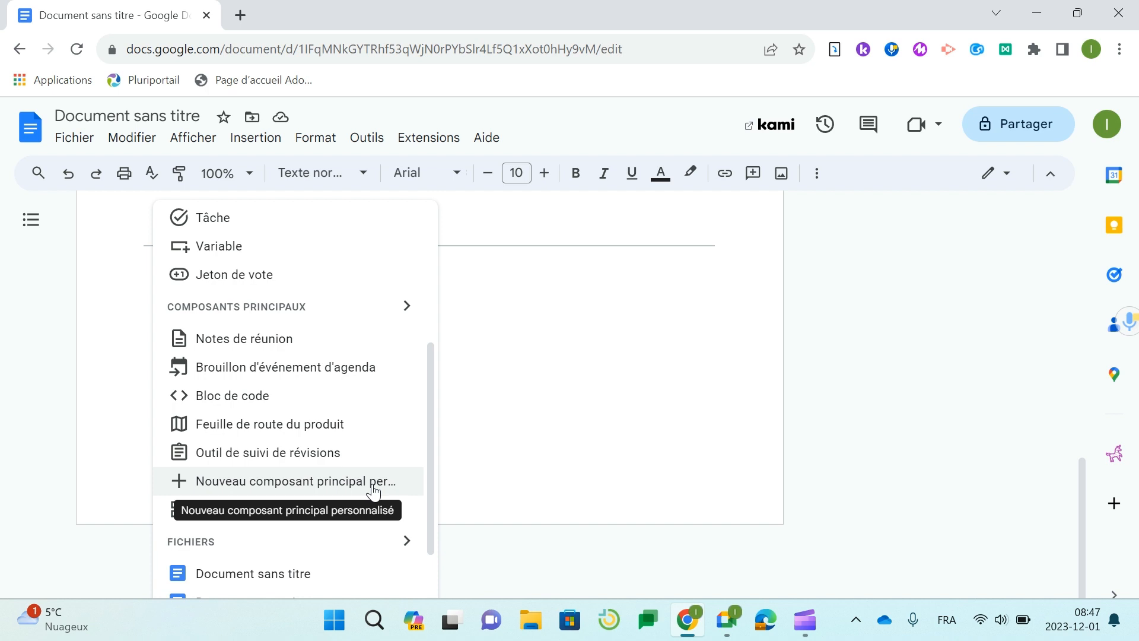
{"action": "left_click", "coordinate": [344, 481]}
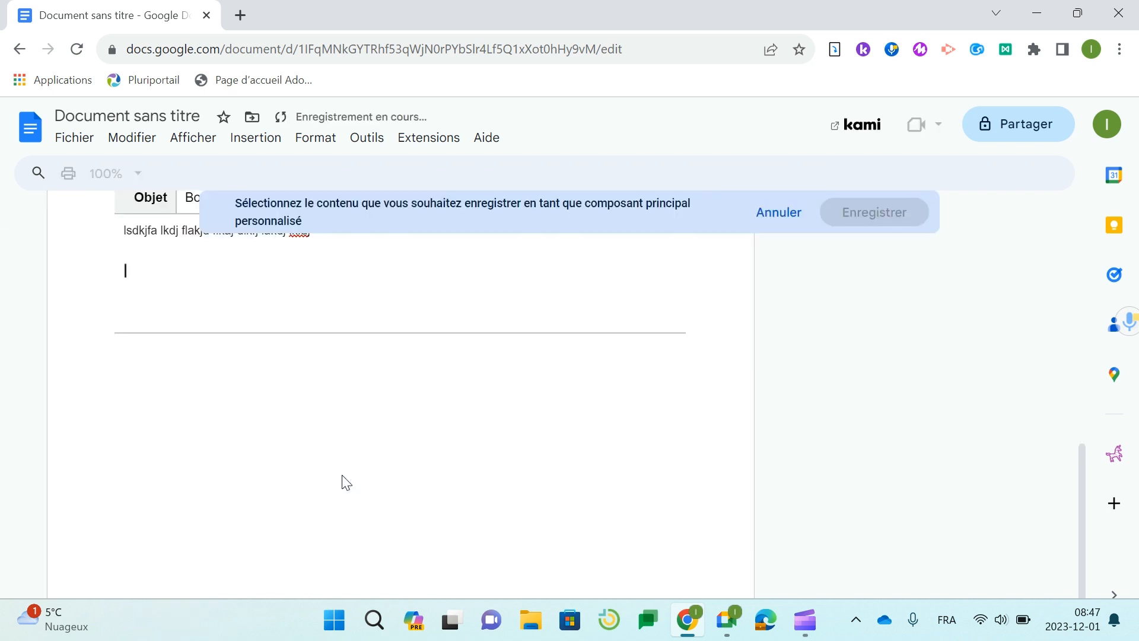
- Select the header from Collège Jean-Eudes to Titre and save it as building block 'en-tête'
{"action": "scroll", "coordinate": [346, 482], "scroll_direction": "up", "scroll_amount": 10}
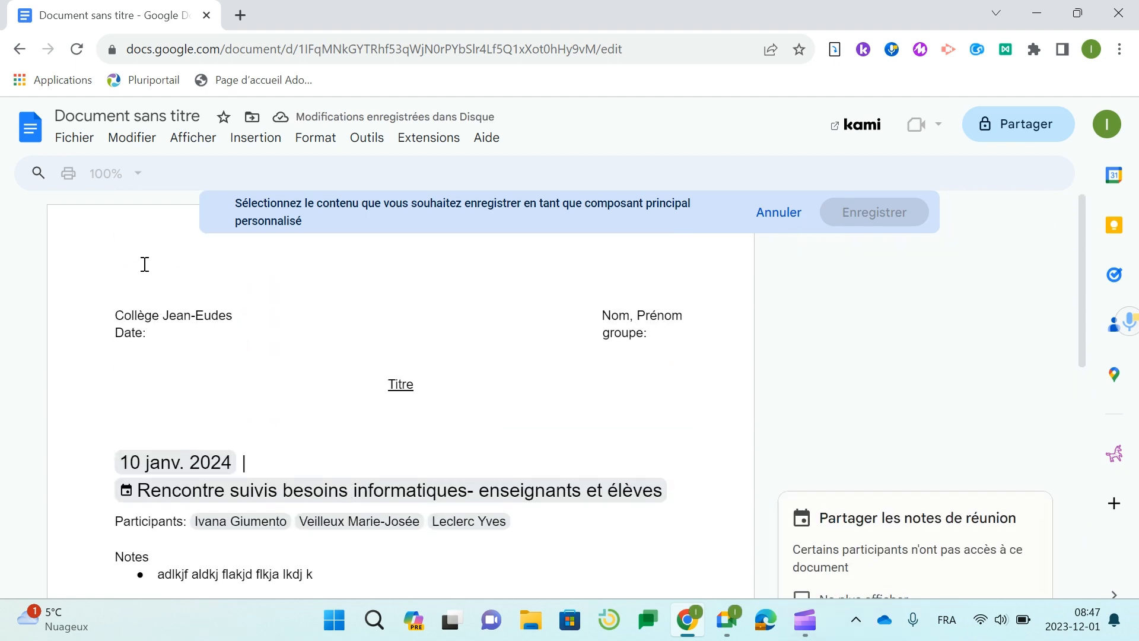
{"action": "left_click_drag", "start_coordinate": [115, 312], "coordinate": [523, 381]}
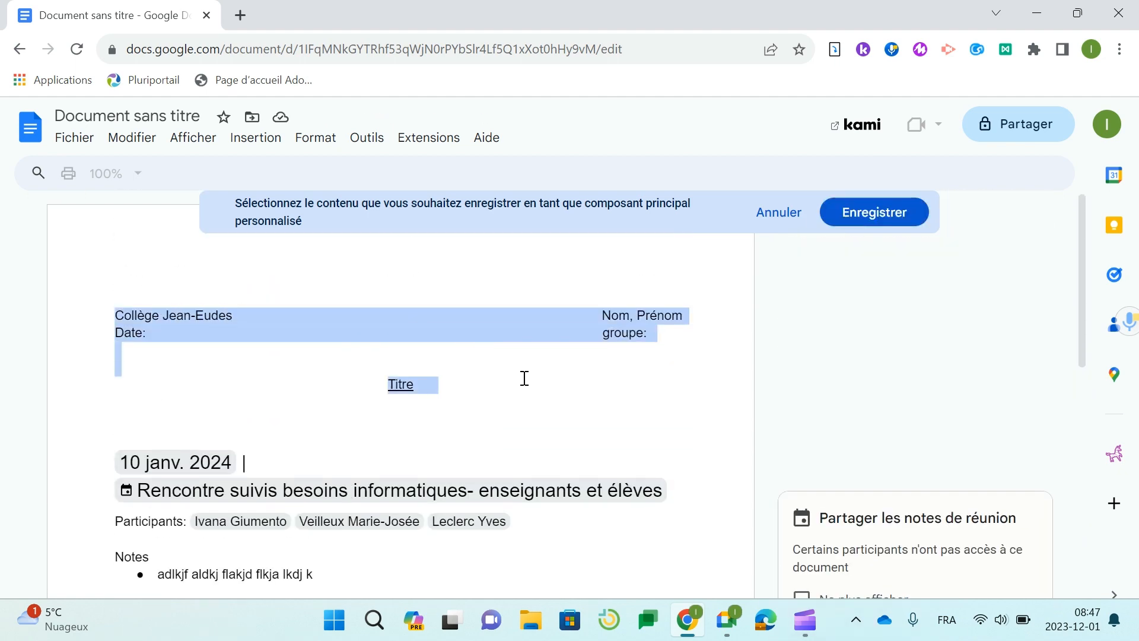
{"action": "left_click", "coordinate": [887, 218]}
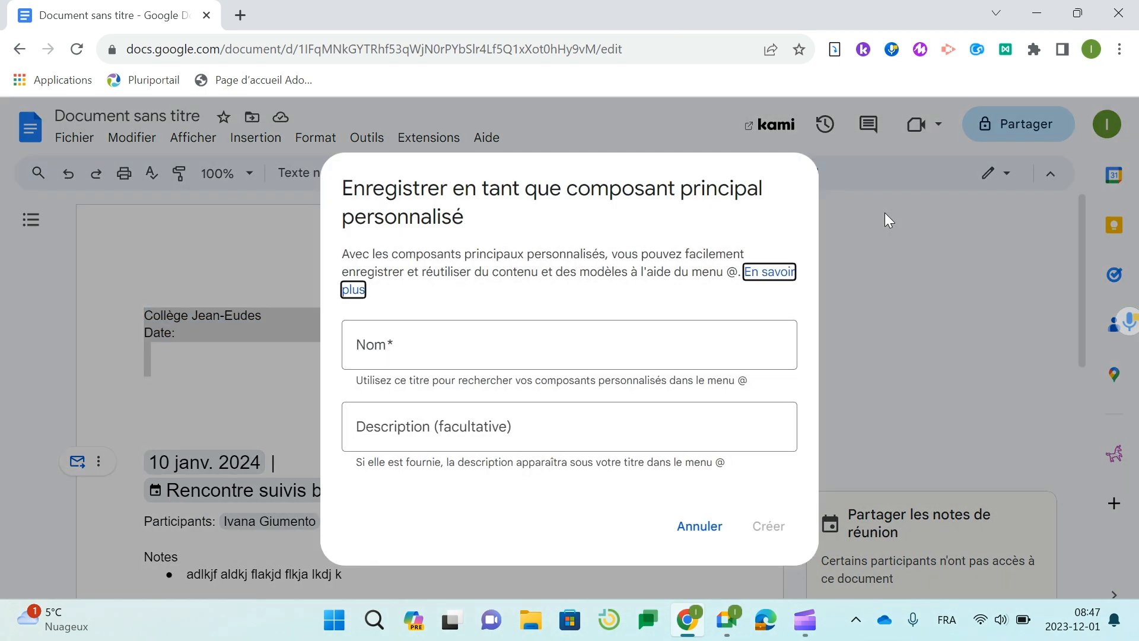
{"action": "left_click", "coordinate": [539, 363]}
{"action": "type", "text": "en-tête"}
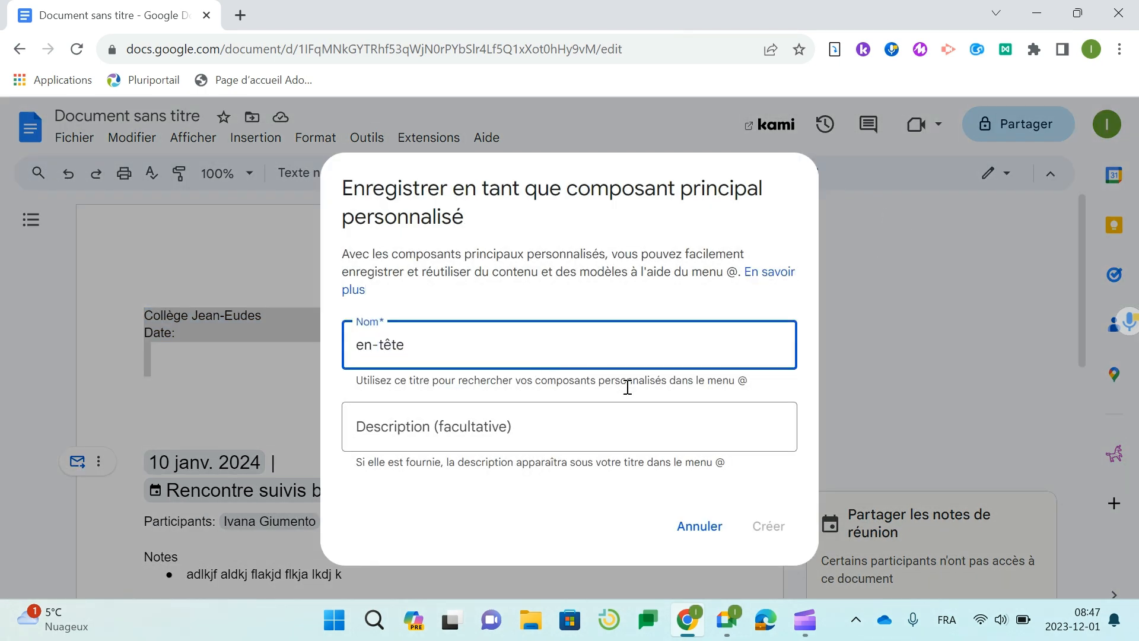
{"action": "left_click", "coordinate": [478, 485]}
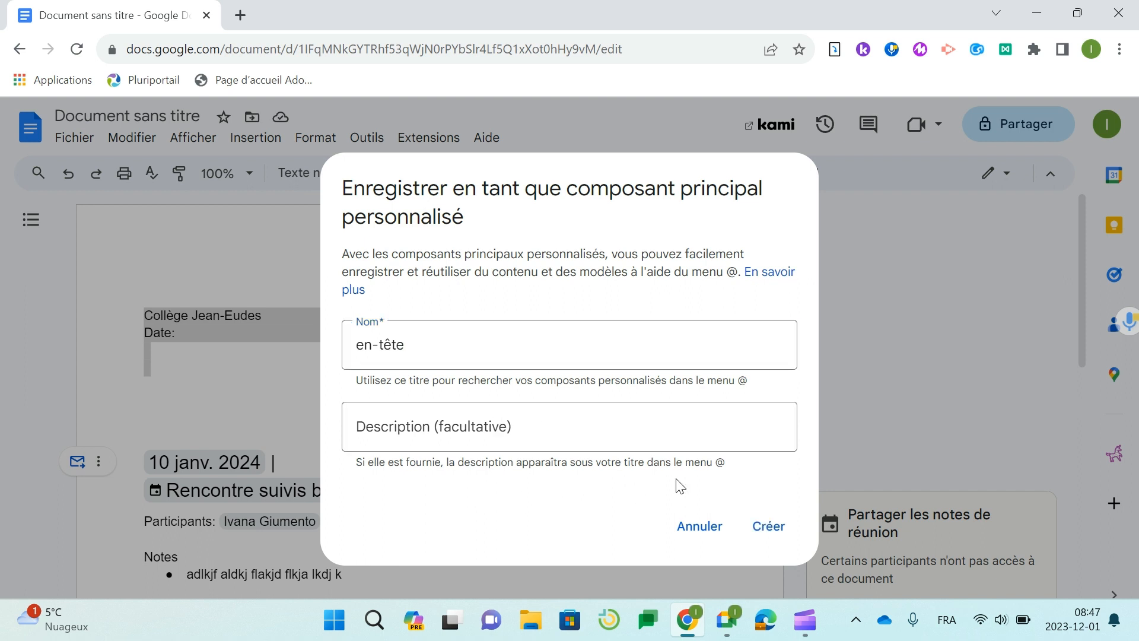
{"action": "left_click", "coordinate": [773, 543]}
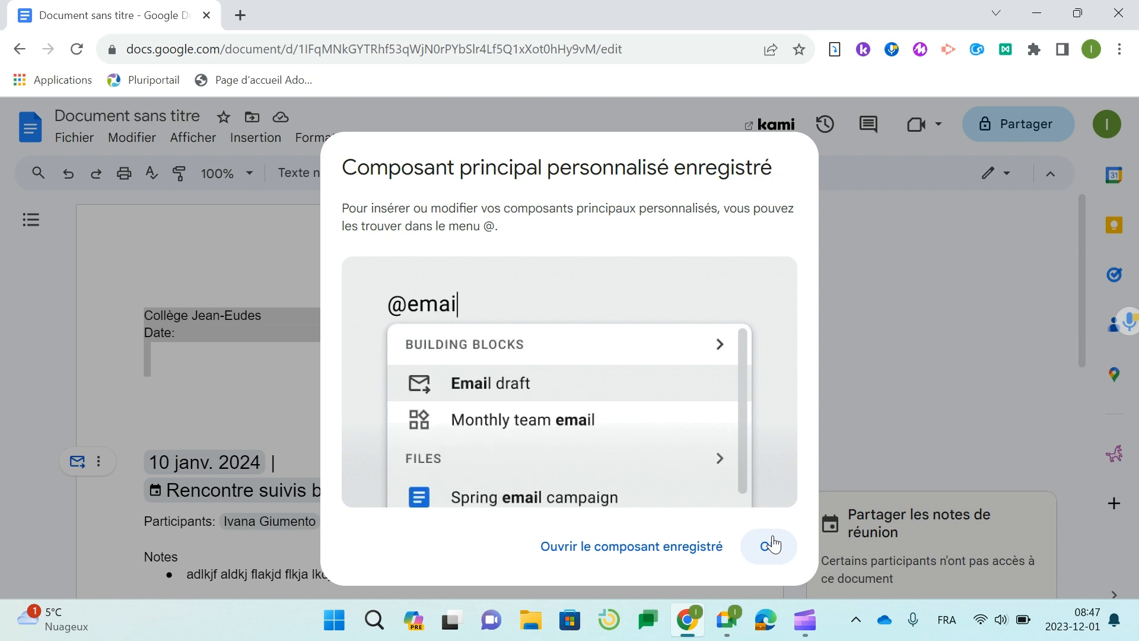
{"action": "left_click", "coordinate": [773, 543]}
{"action": "scroll", "coordinate": [534, 473], "scroll_direction": "down", "scroll_amount": 10}
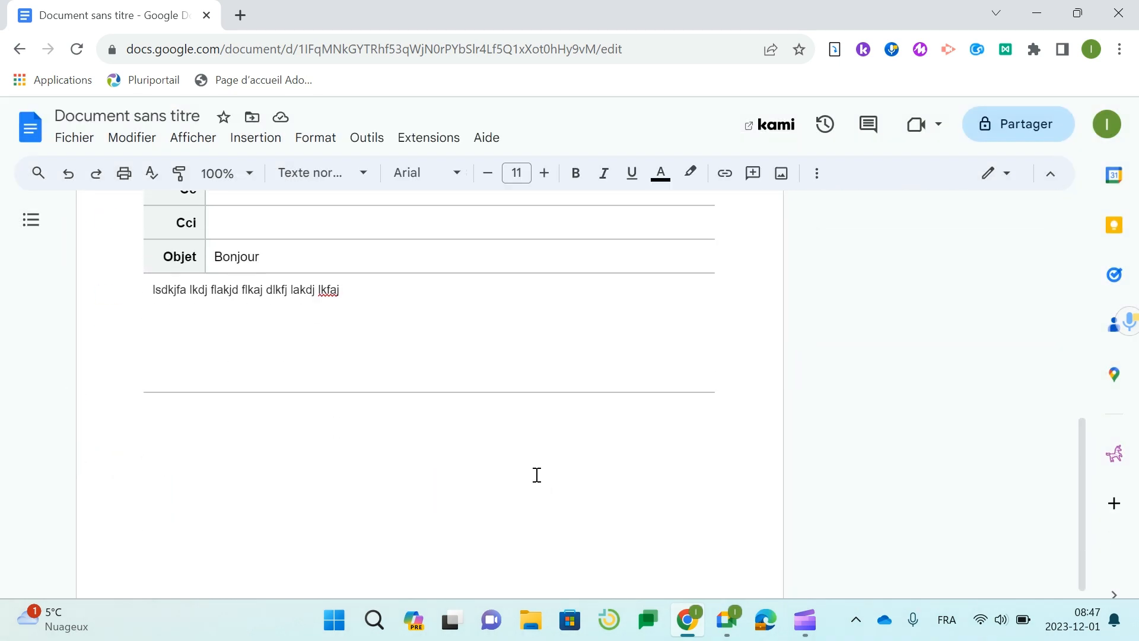
{"action": "left_click", "coordinate": [291, 419]}
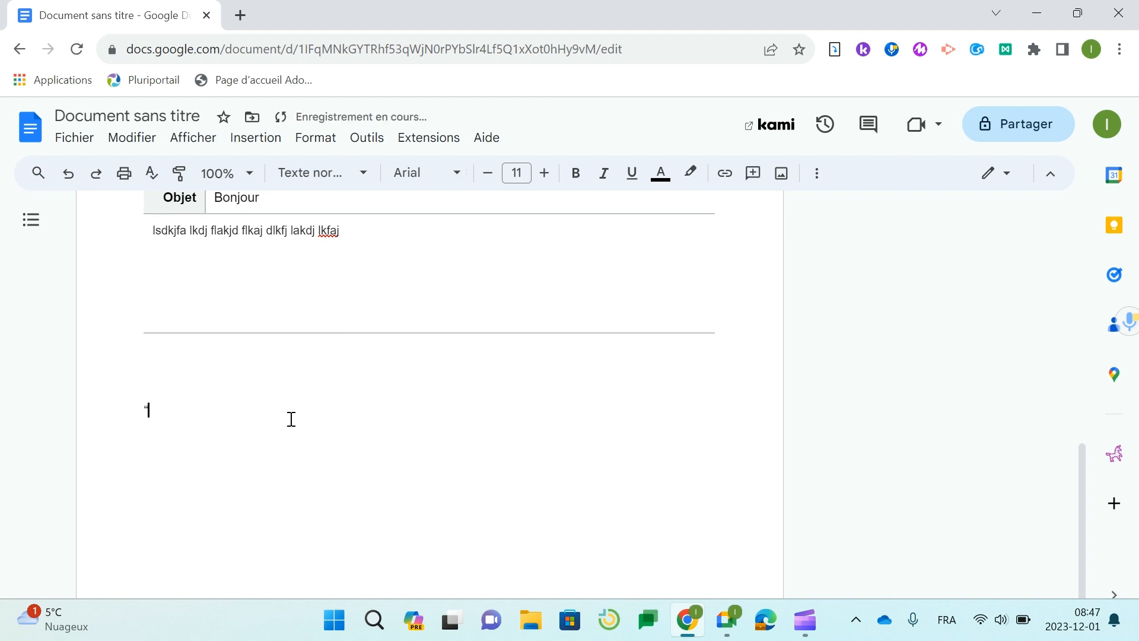
- Use @ to insert the en-tête block with Collège Jean-Eudes, Date, Nom, Prénom, groupe, Titre
{"action": "type", "text": "@"}
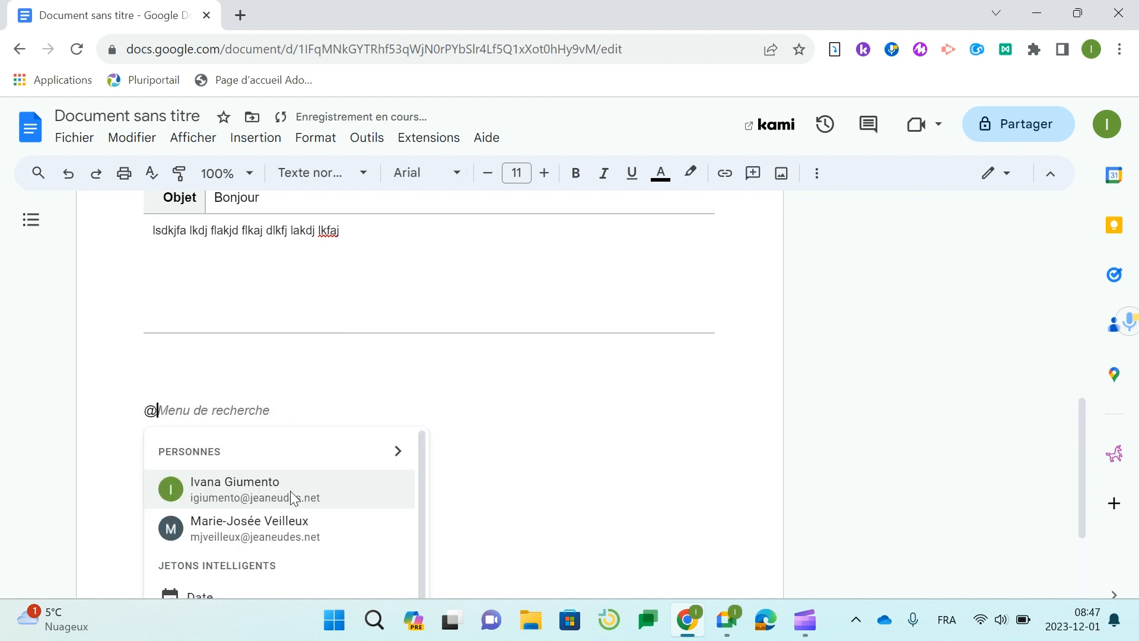
{"action": "scroll", "coordinate": [290, 490], "scroll_direction": "down", "scroll_amount": 8}
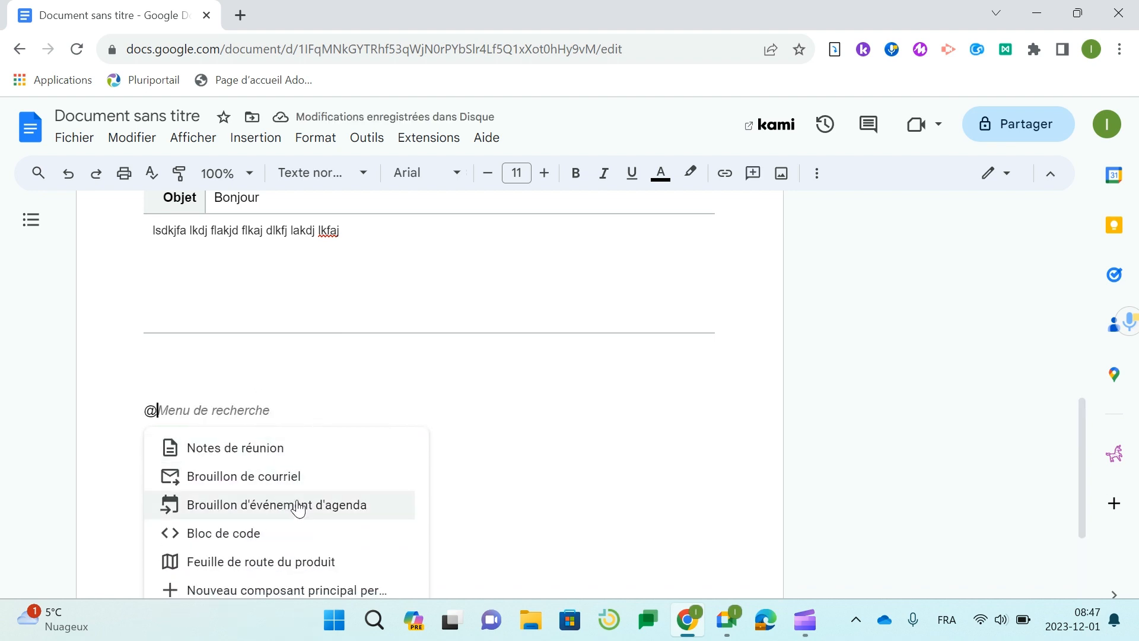
{"action": "scroll", "coordinate": [366, 529], "scroll_direction": "down", "scroll_amount": 3}
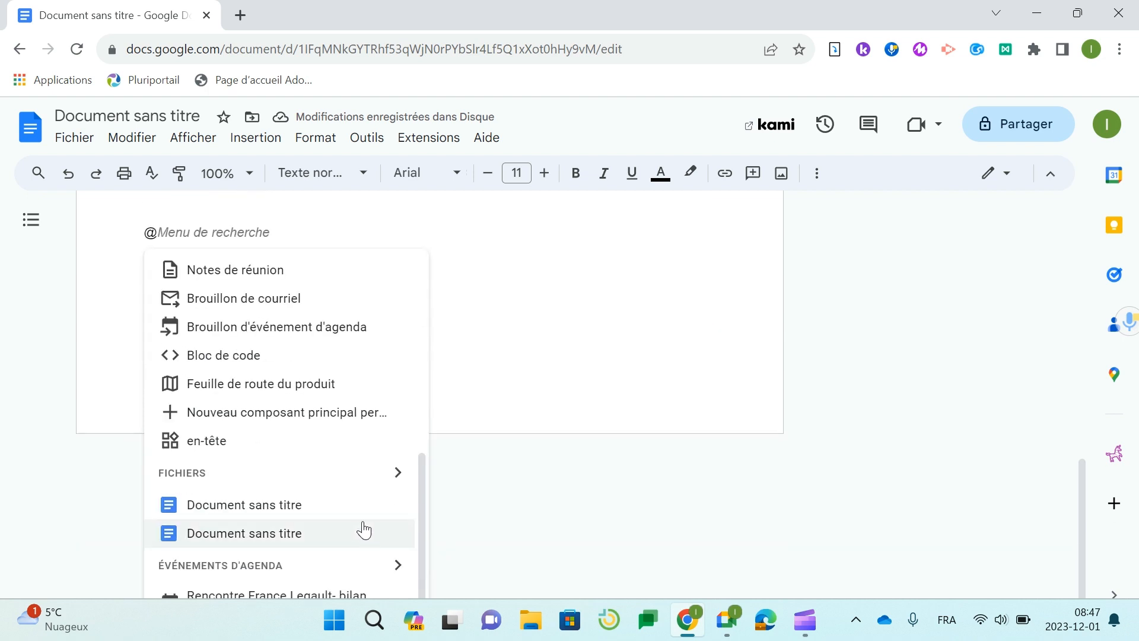
{"action": "left_click", "coordinate": [231, 441]}
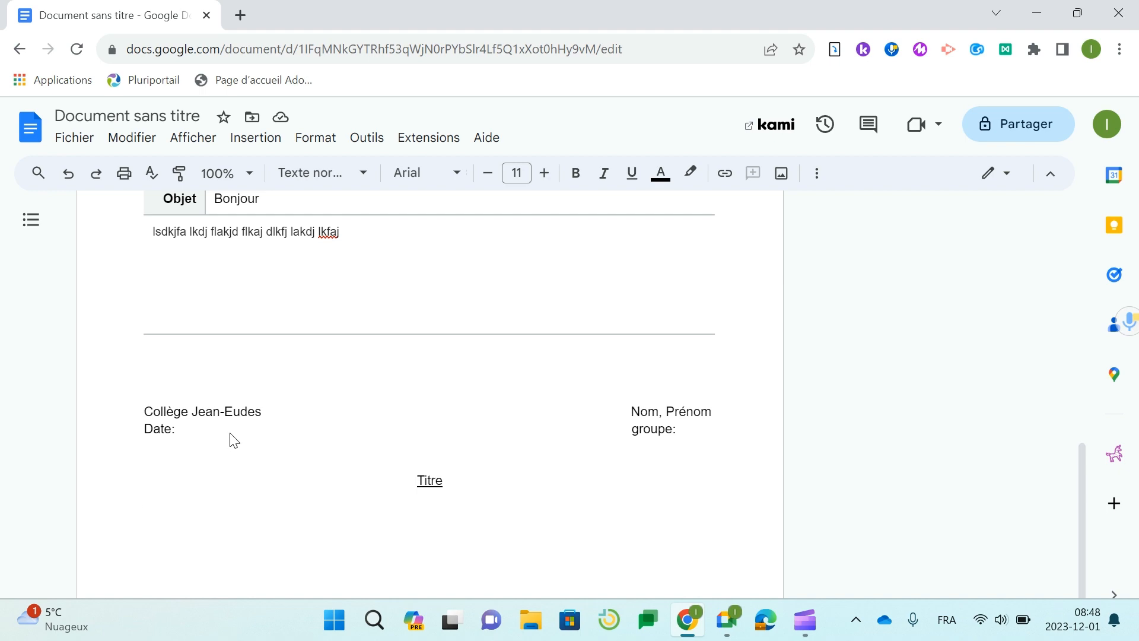
{"action": "scroll", "coordinate": [230, 440], "scroll_direction": "up", "scroll_amount": 6}
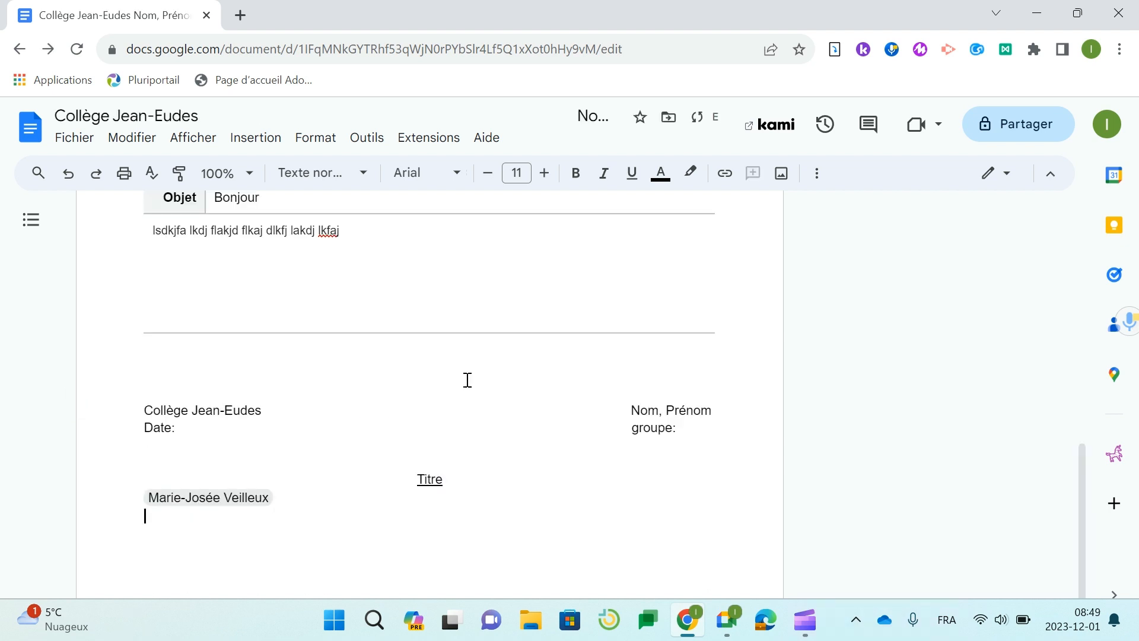
- Start a new page with a page break and type @ to list smart chips
{"action": "key", "text": "Return"}
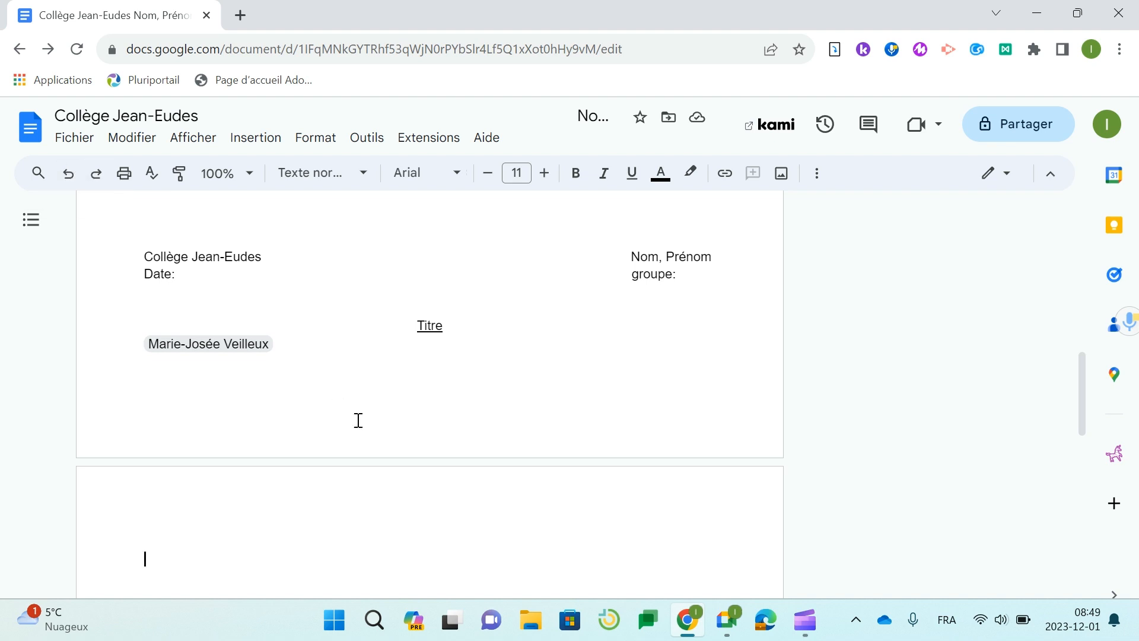
{"action": "type", "text": "@"}
{"action": "scroll", "coordinate": [358, 421], "scroll_direction": "down", "scroll_amount": 6}
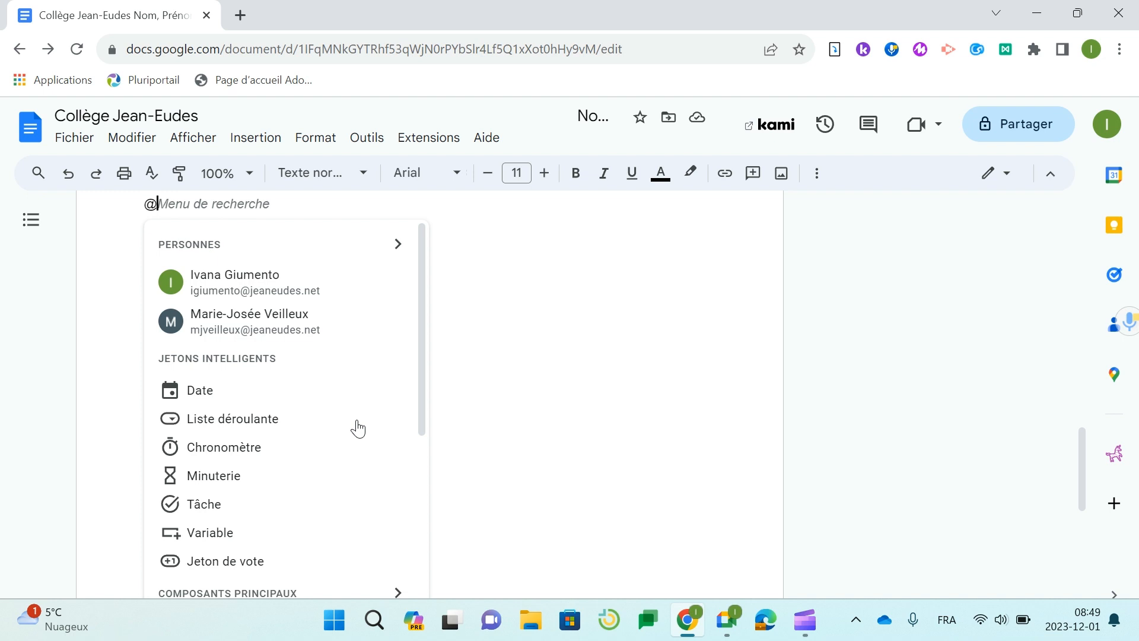
- Close the @ menu and browse Insertion > Jetons intelligents without inserting anything
{"action": "left_click", "coordinate": [504, 318]}
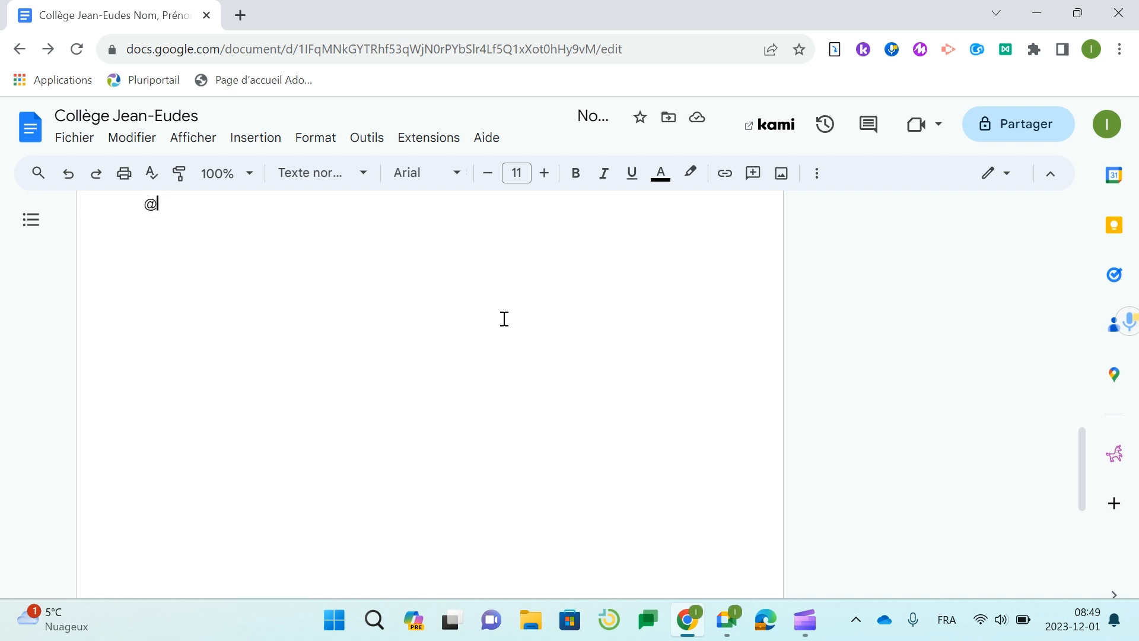
{"action": "left_click", "coordinate": [247, 142]}
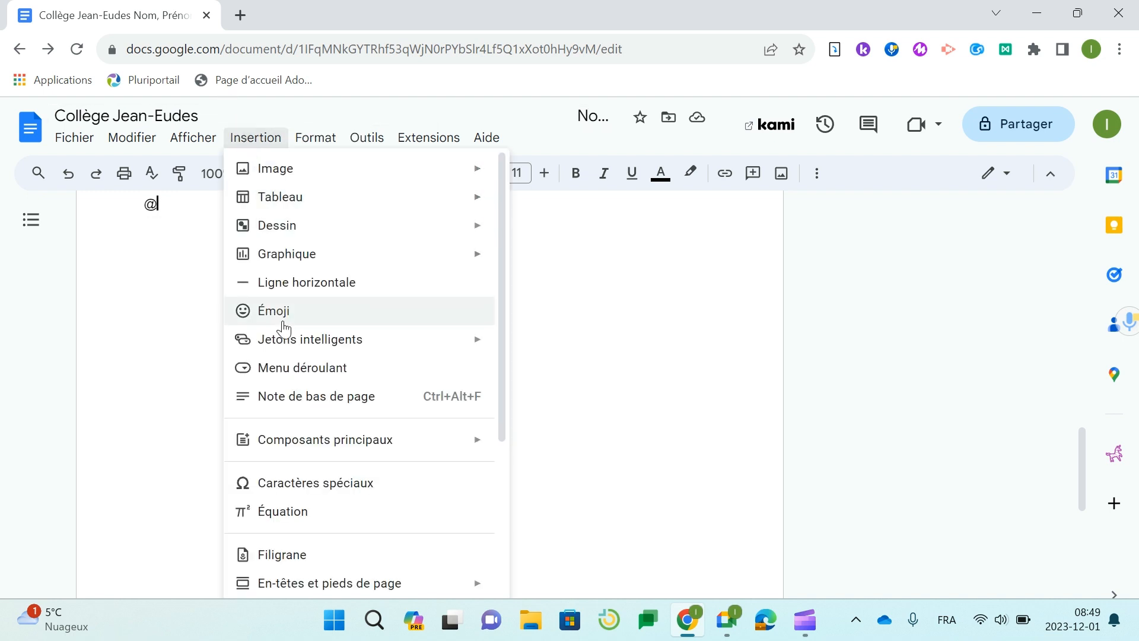
{"action": "mouse_move", "coordinate": [285, 336]}
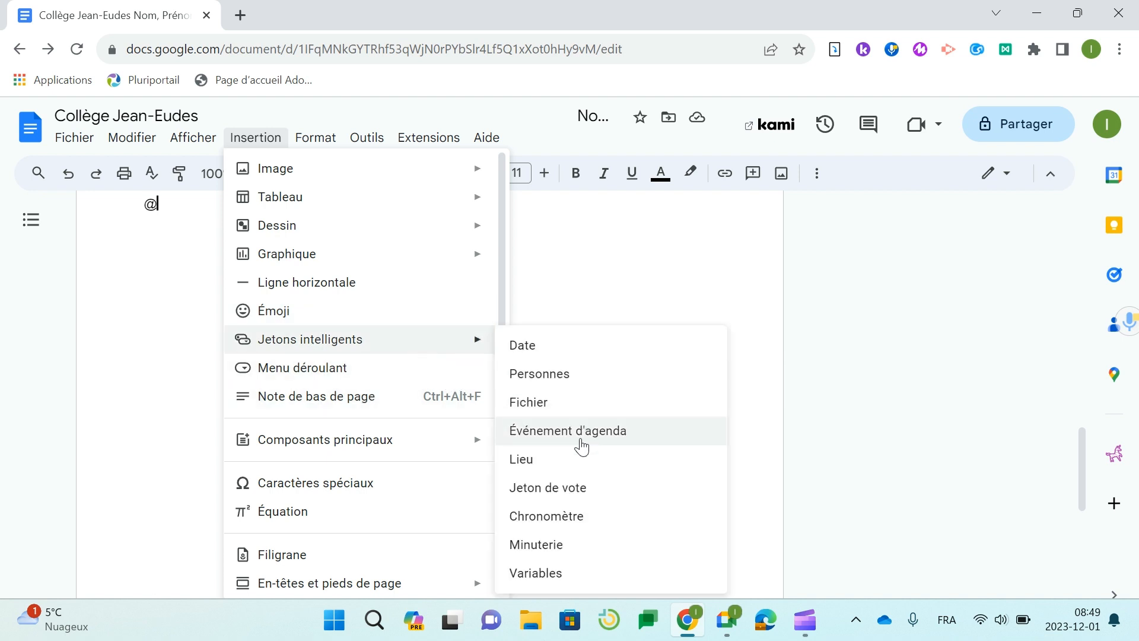
{"action": "left_click", "coordinate": [641, 281]}
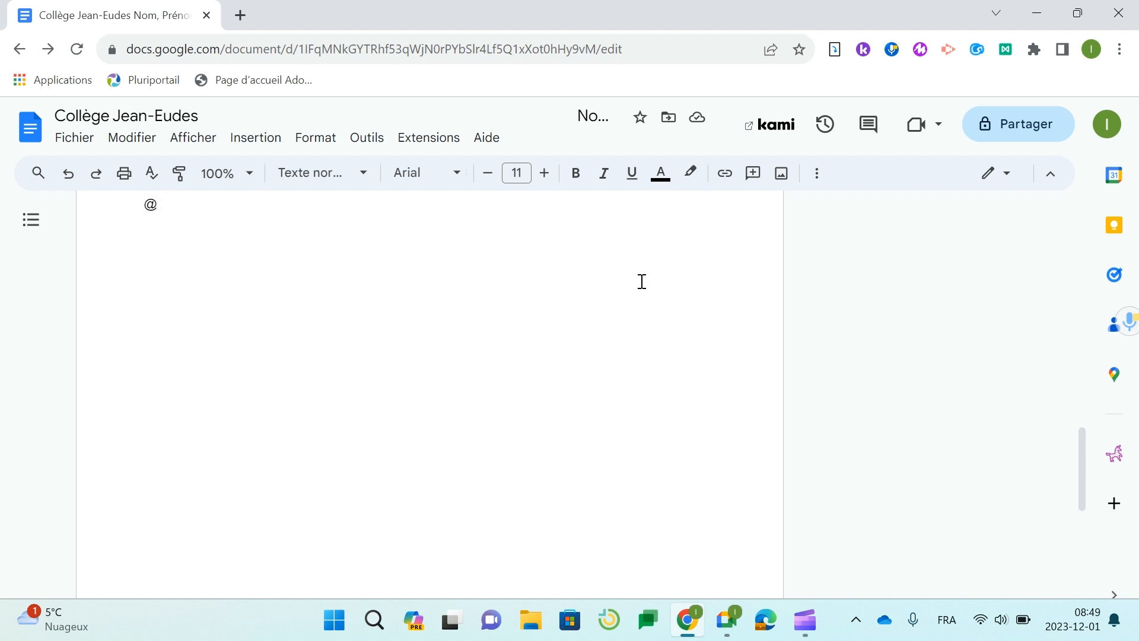
- Replace the stray @ with a 13 déc. 2023 date chip, then type @ below it
{"action": "key", "text": "BackSpace"}
{"action": "key", "text": "Return"}
{"action": "type", "text": "@"}
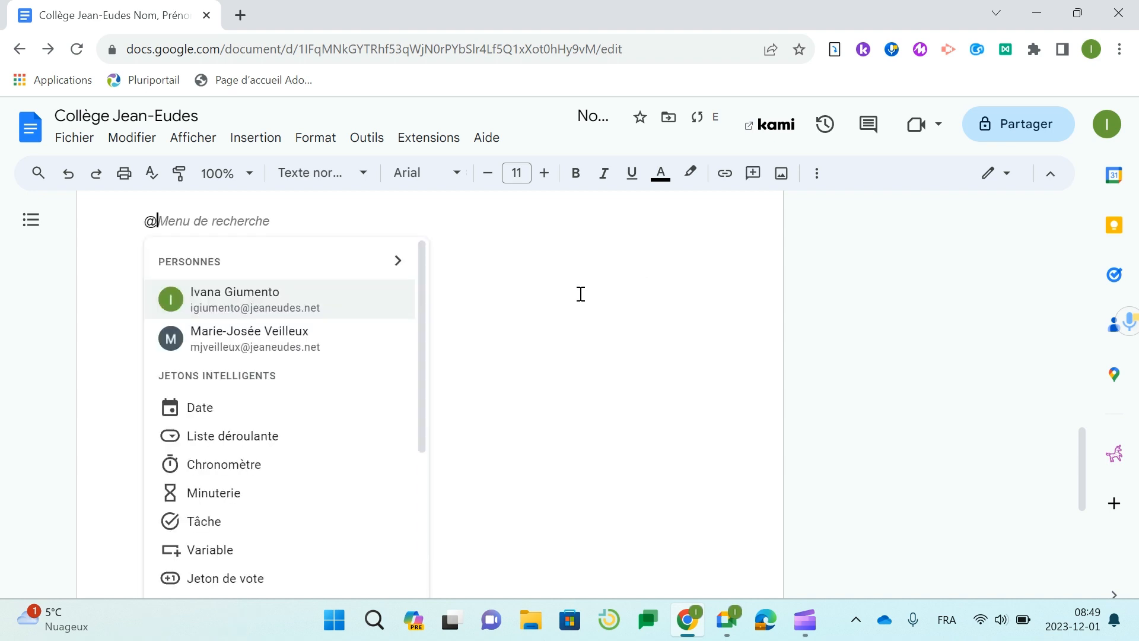
{"action": "scroll", "coordinate": [294, 364], "scroll_direction": "down", "scroll_amount": 3}
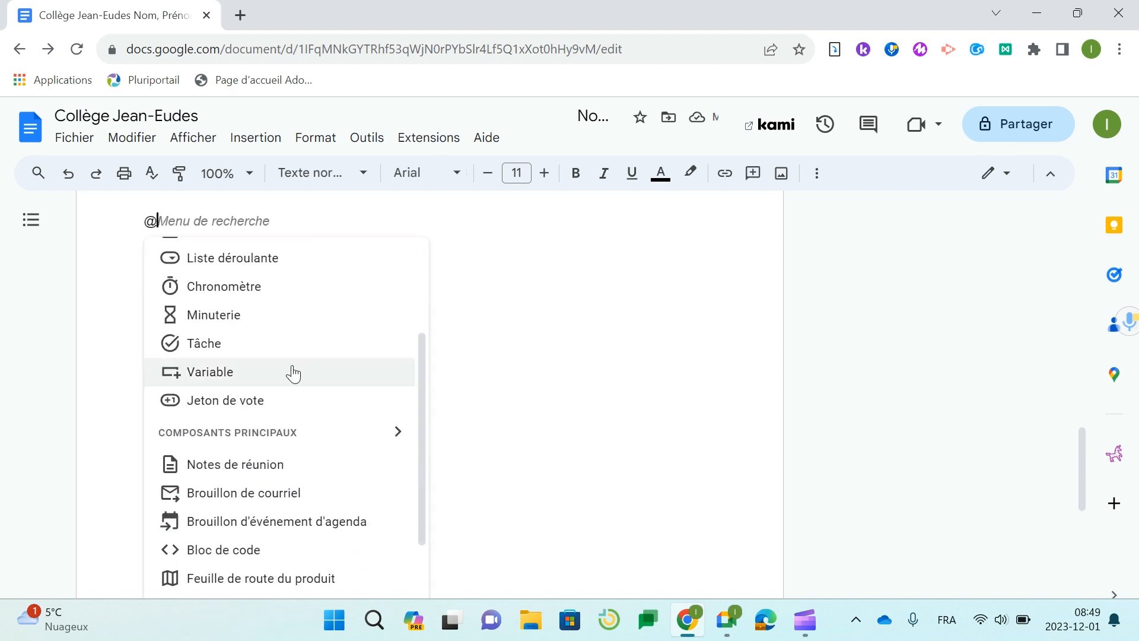
{"action": "scroll", "coordinate": [293, 373], "scroll_direction": "up", "scroll_amount": 3}
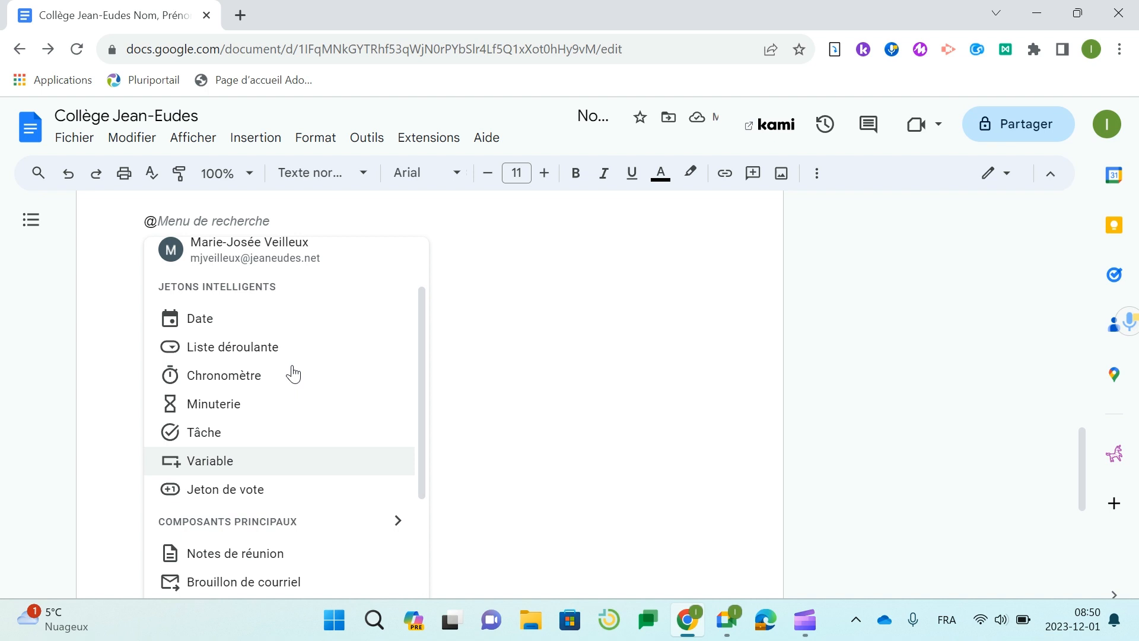
{"action": "left_click", "coordinate": [285, 320]}
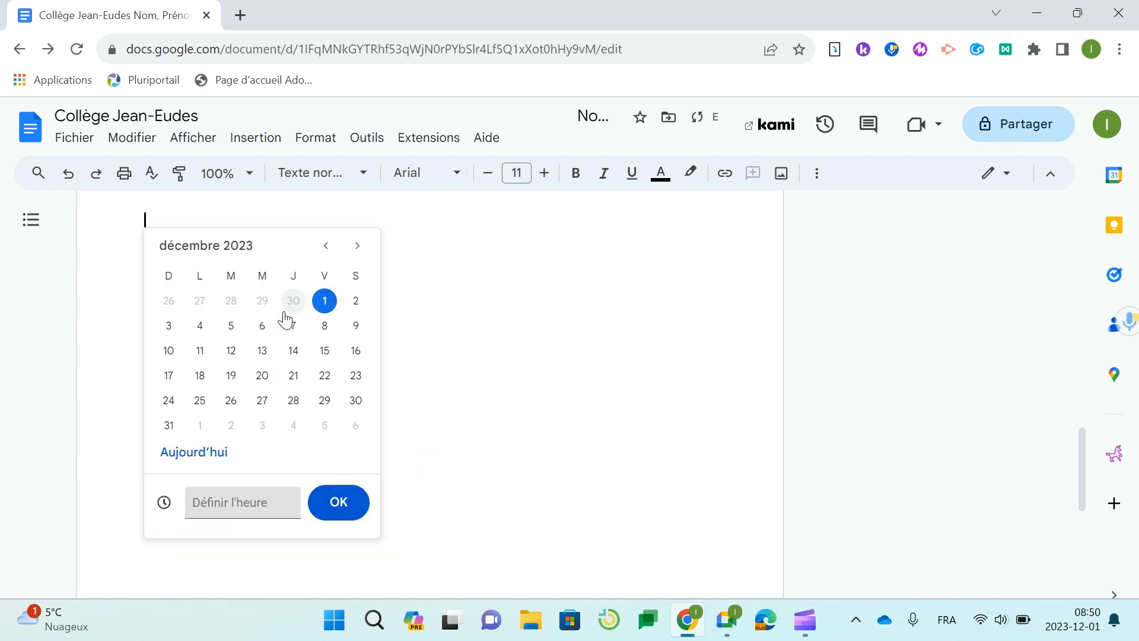
{"action": "left_click", "coordinate": [269, 362]}
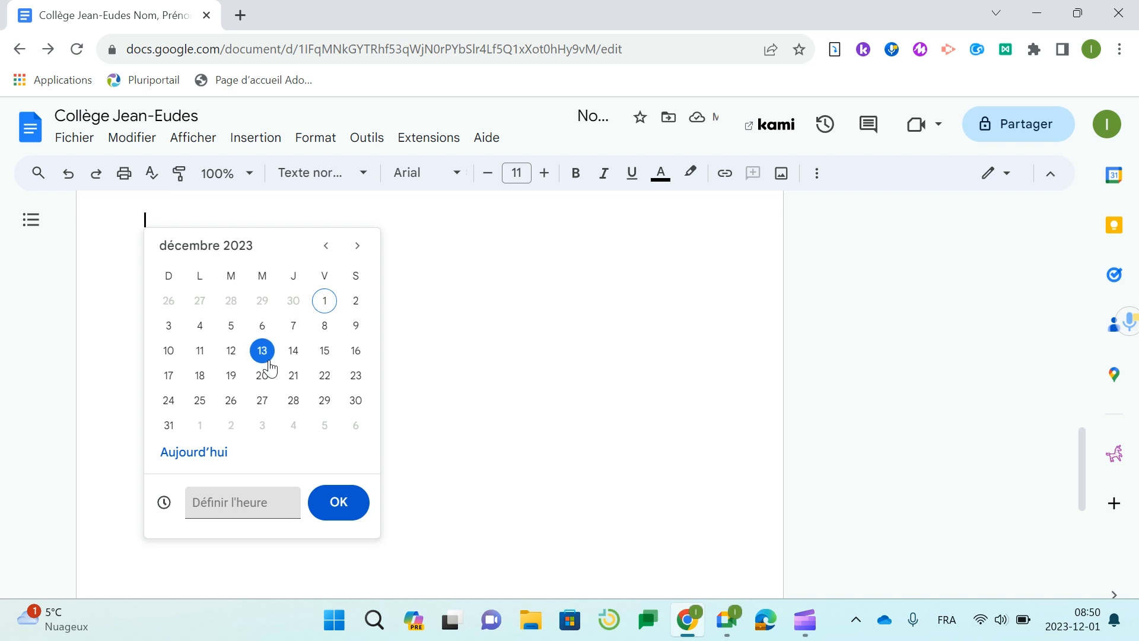
{"action": "left_click", "coordinate": [332, 503]}
{"action": "key", "text": "Return"}
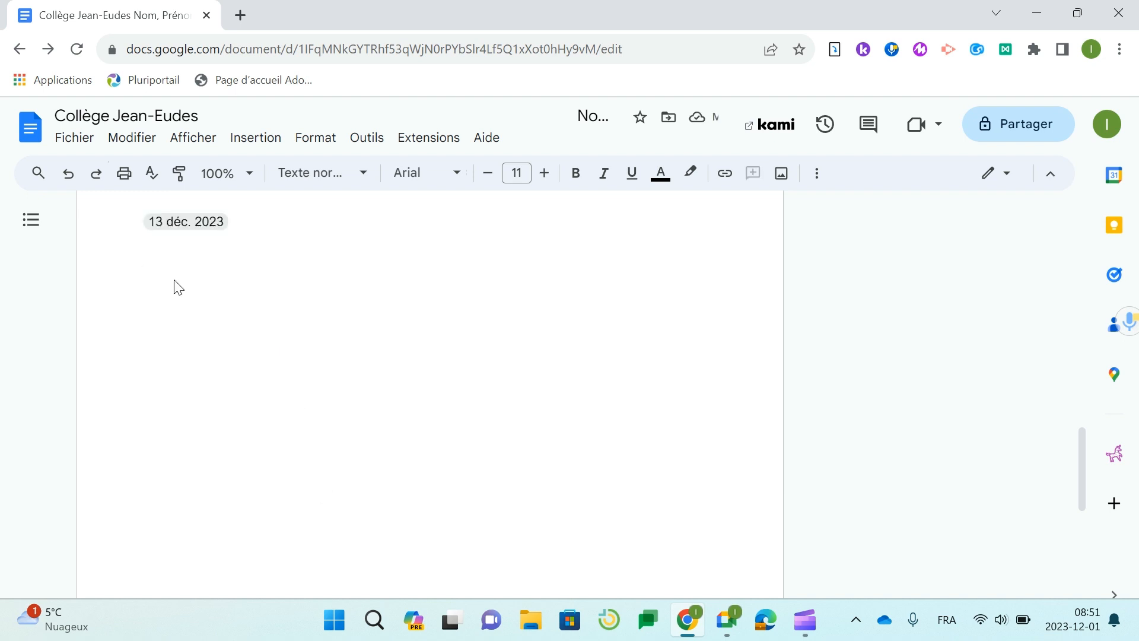
{"action": "type", "text": "@"}
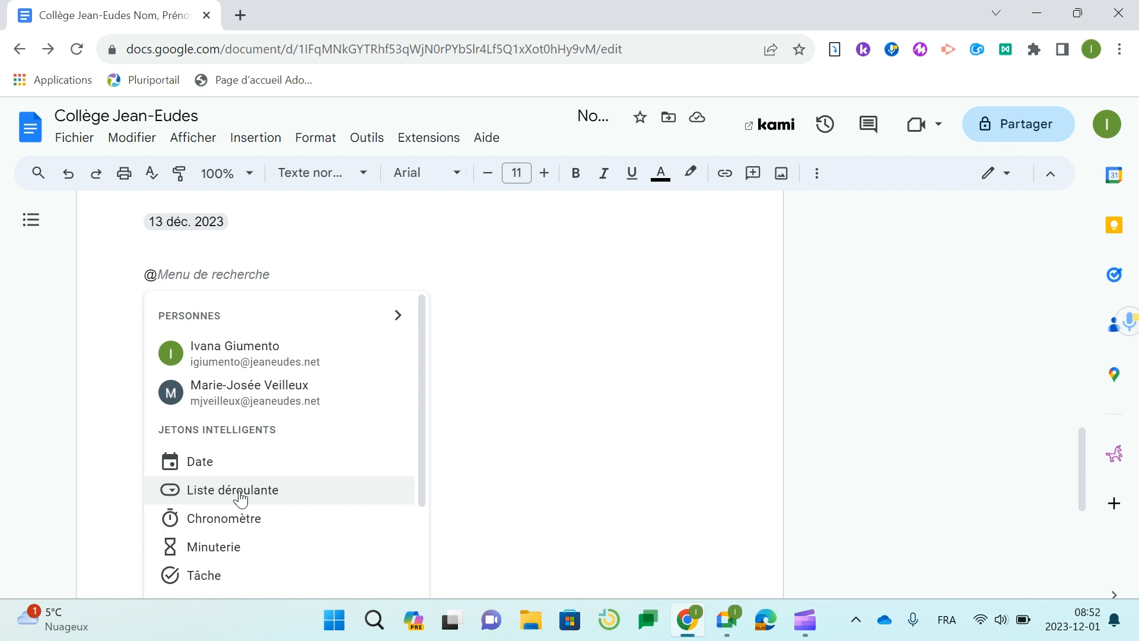
- Choose Liste déroulante from the @ menu to list the document's existing dropdowns
{"action": "scroll", "coordinate": [240, 499], "scroll_direction": "down", "scroll_amount": 5}
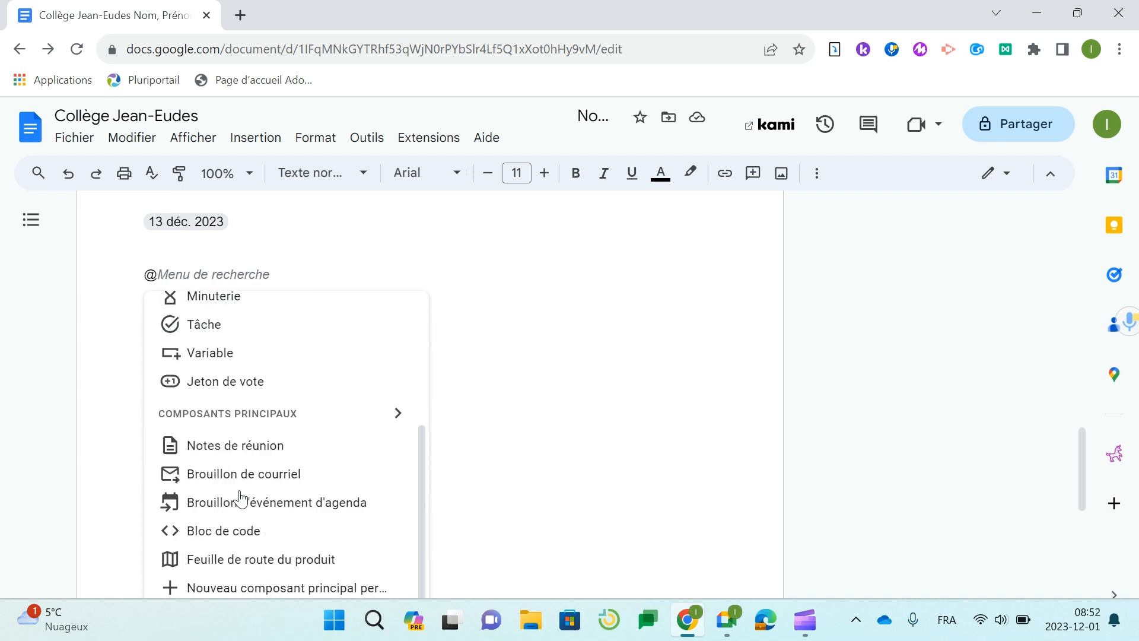
{"action": "scroll", "coordinate": [237, 489], "scroll_direction": "up", "scroll_amount": 3}
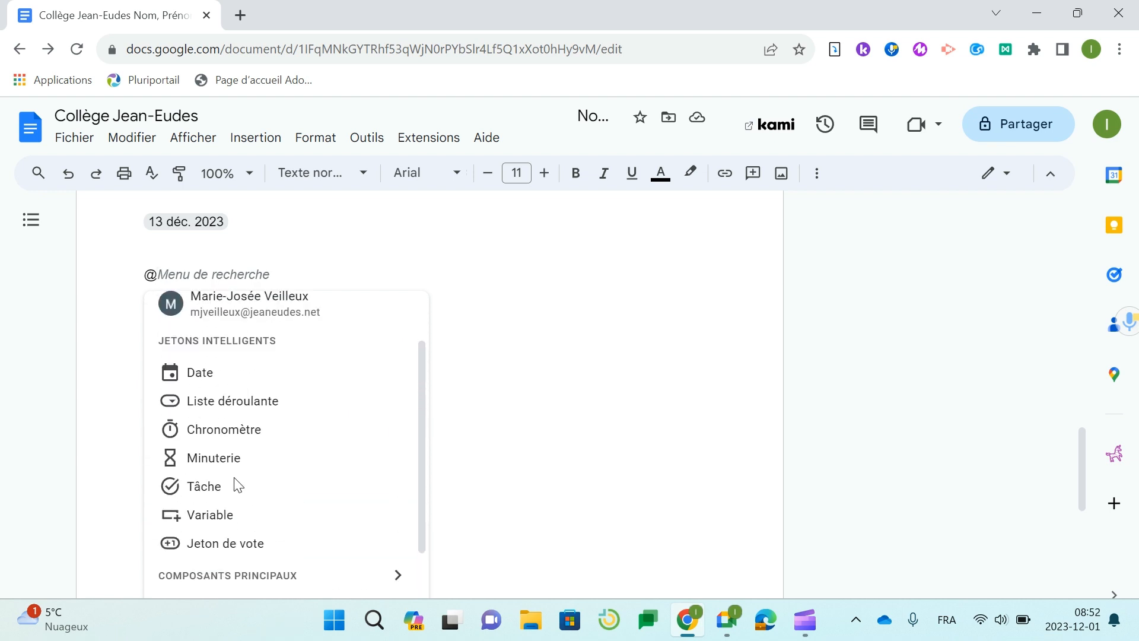
{"action": "left_click", "coordinate": [237, 401]}
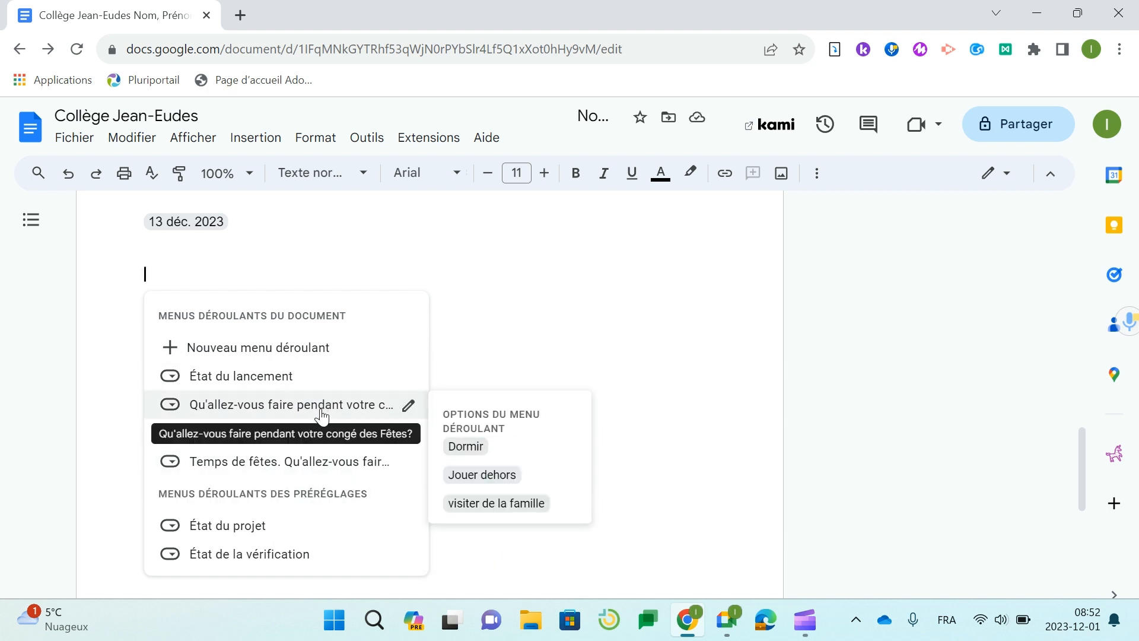
- Start a new dropdown menu and name it Activités préférées
{"action": "left_click", "coordinate": [299, 350]}
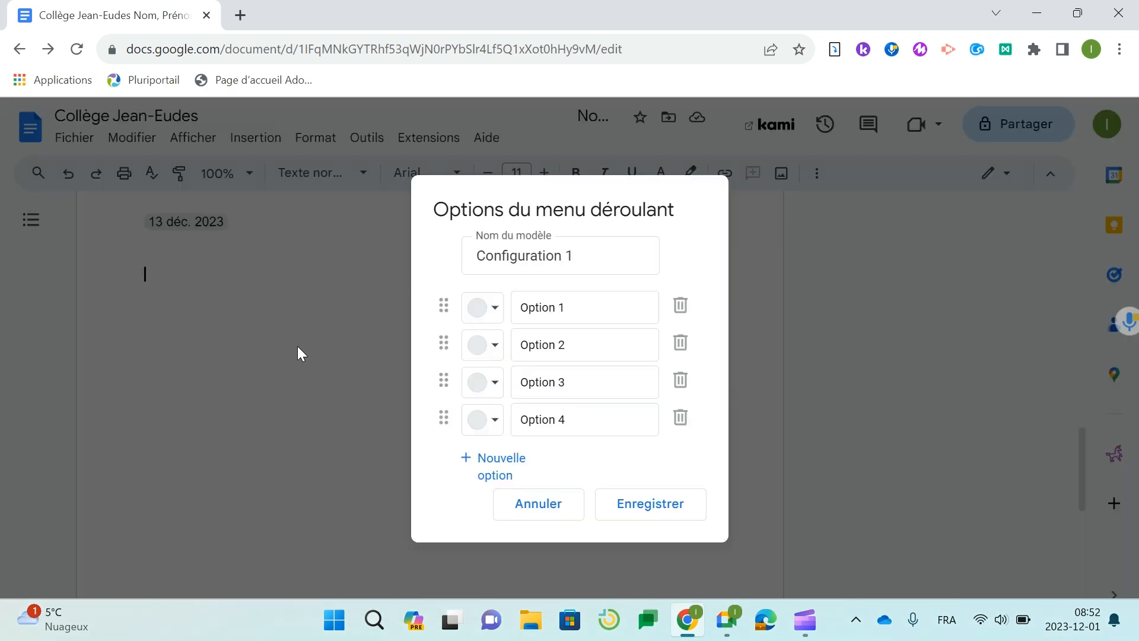
{"action": "triple_click", "coordinate": [603, 265]}
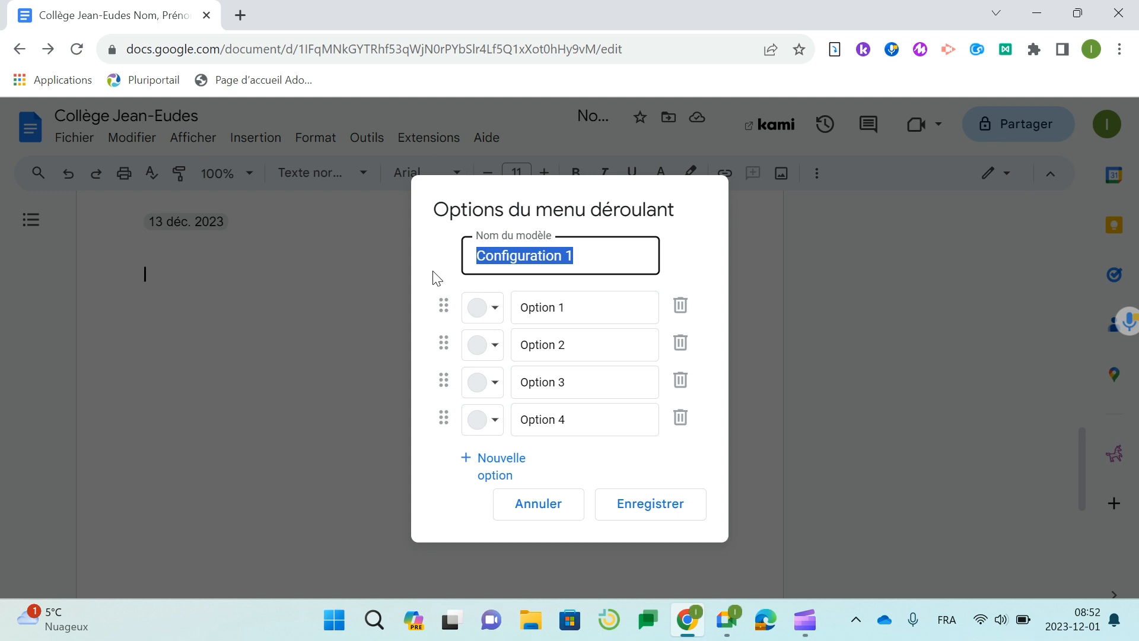
{"action": "key", "text": "BackSpace"}
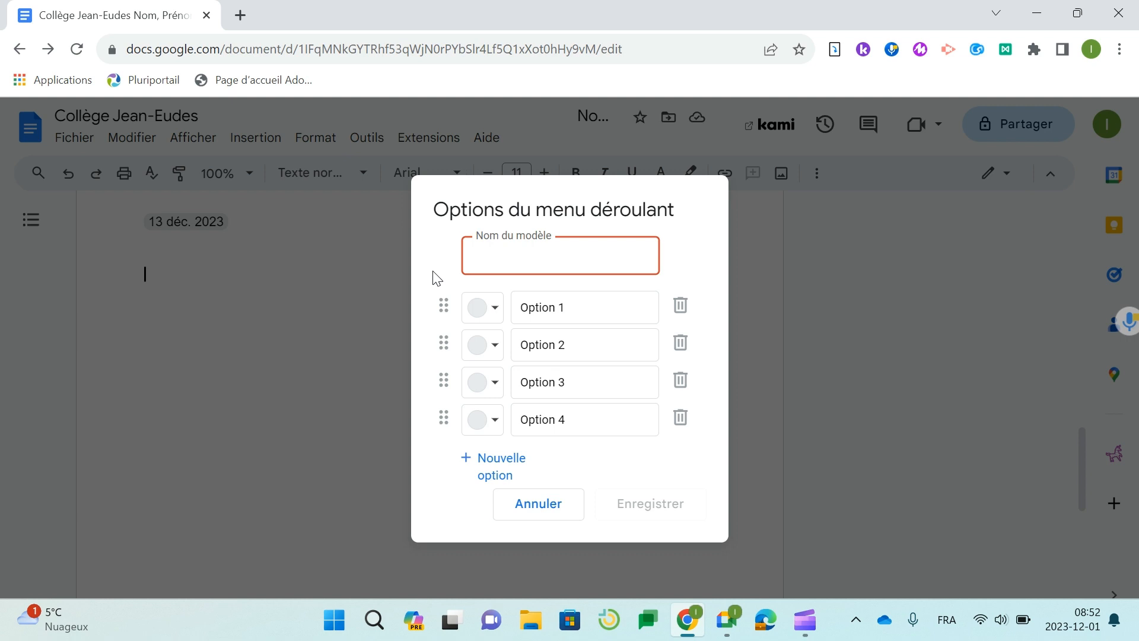
{"action": "type", "text": "que"}
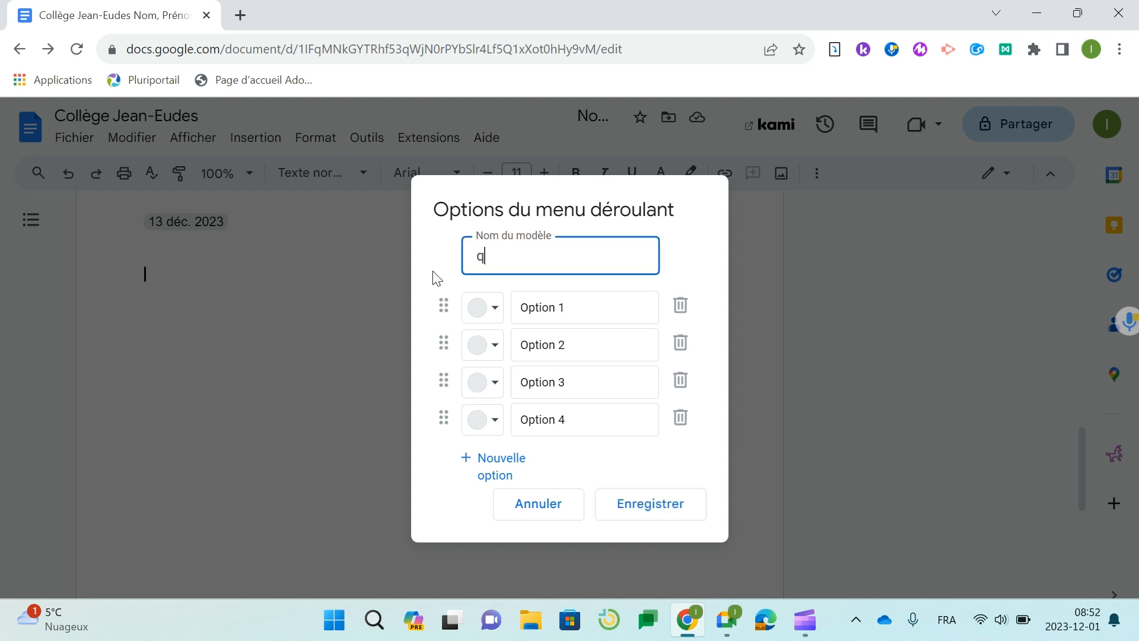
{"action": "key", "text": "BackSpace"}
{"action": "key", "text": "BackSpace"}
{"action": "key", "text": "BackSpace"}
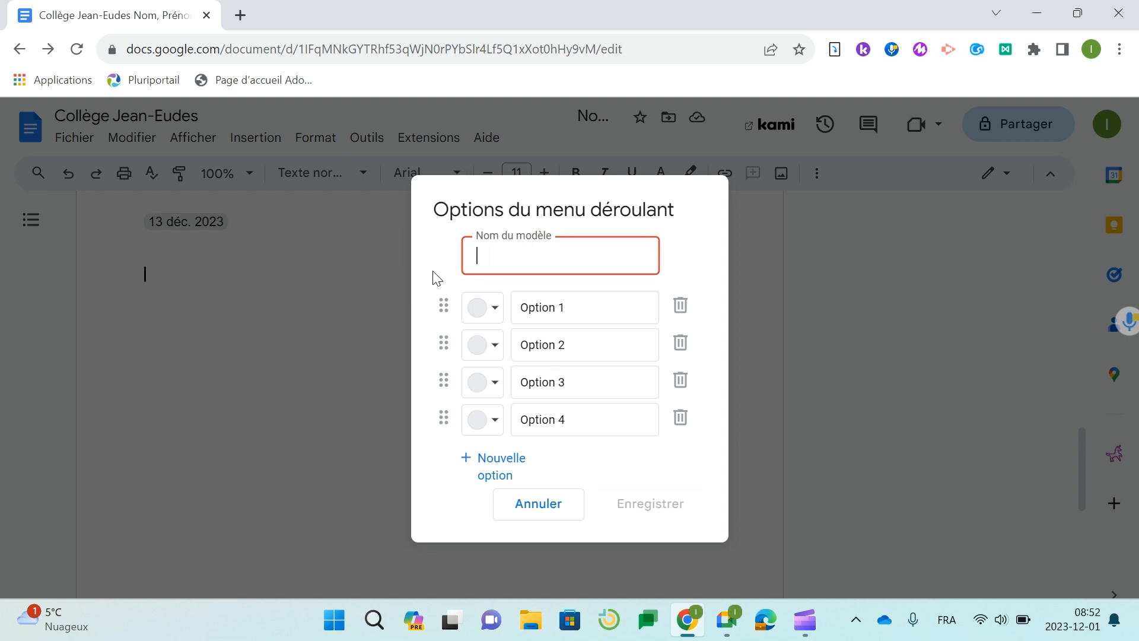
{"action": "type", "text": "Activités p"}
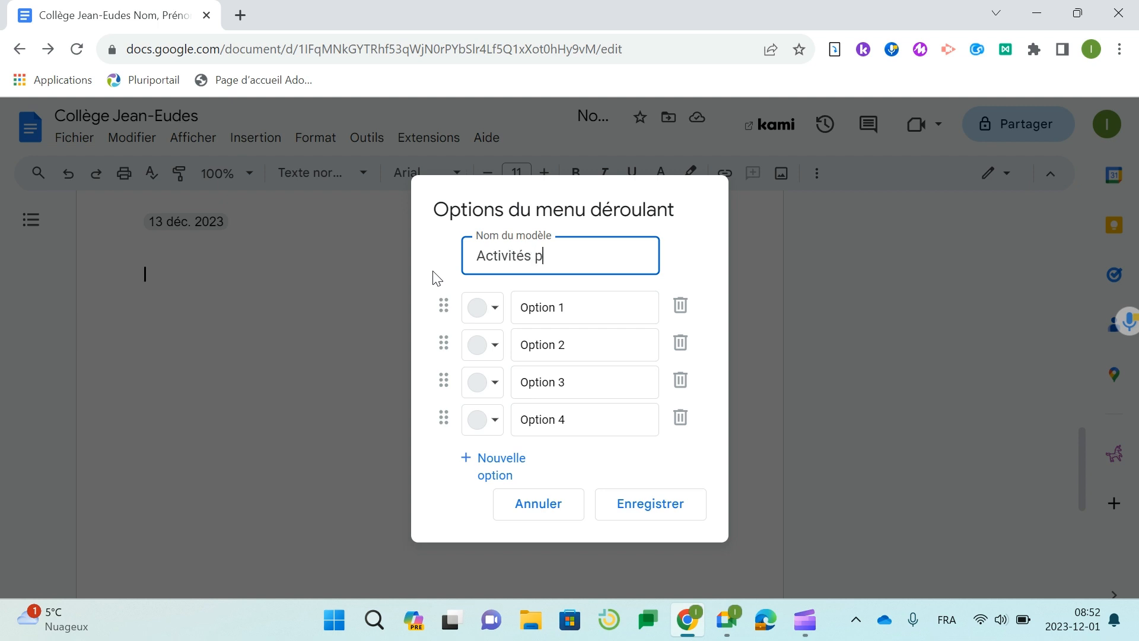
{"action": "type", "text": "référées"}
- Set the dropdown's four choices to piano, chant, hockey and cuisiner
{"action": "left_click", "coordinate": [570, 307]}
{"action": "key", "text": "ctrl+a"}
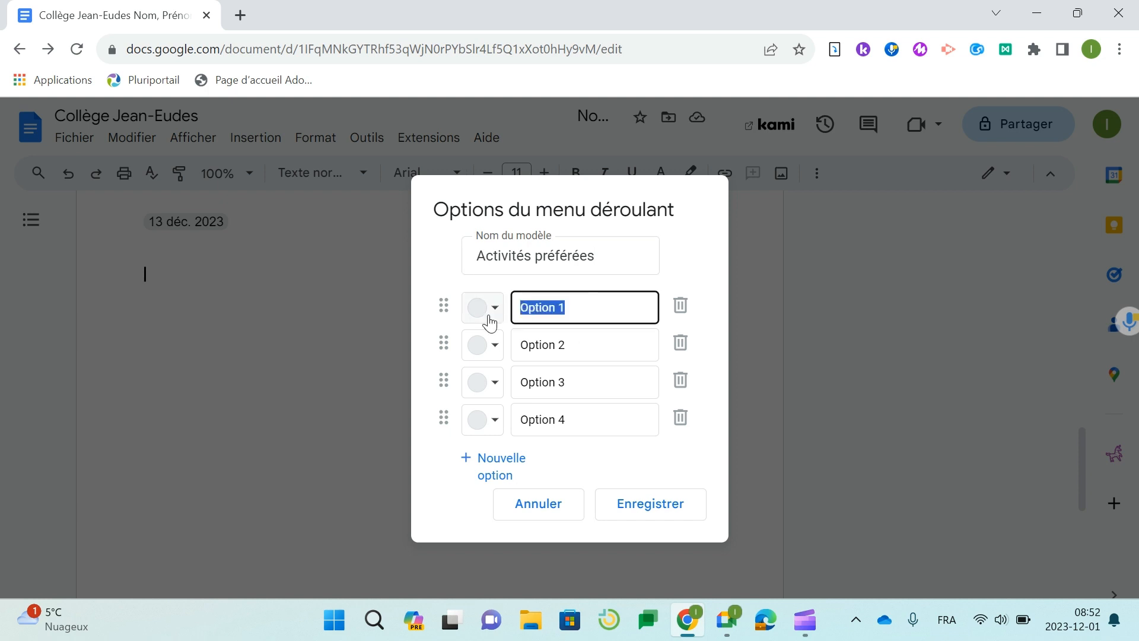
{"action": "type", "text": "piano"}
{"action": "left_click", "coordinate": [599, 337]}
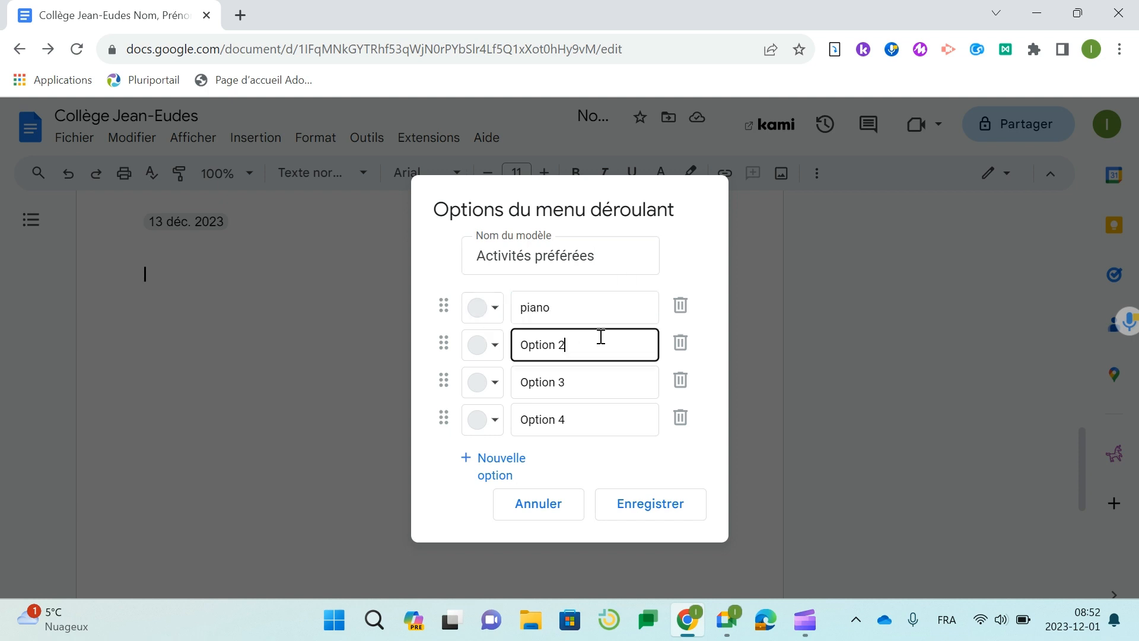
{"action": "key", "text": "ctrl+a"}
{"action": "type", "text": "chant"}
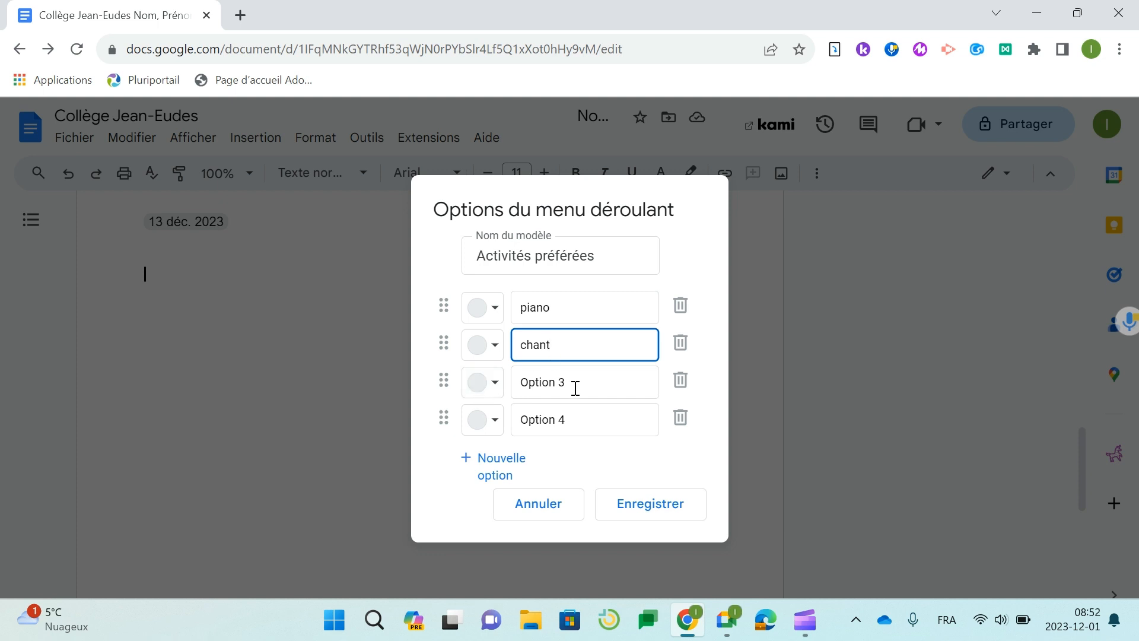
{"action": "left_click", "coordinate": [582, 381]}
{"action": "key", "text": "ctrl+a"}
{"action": "type", "text": "hockey"}
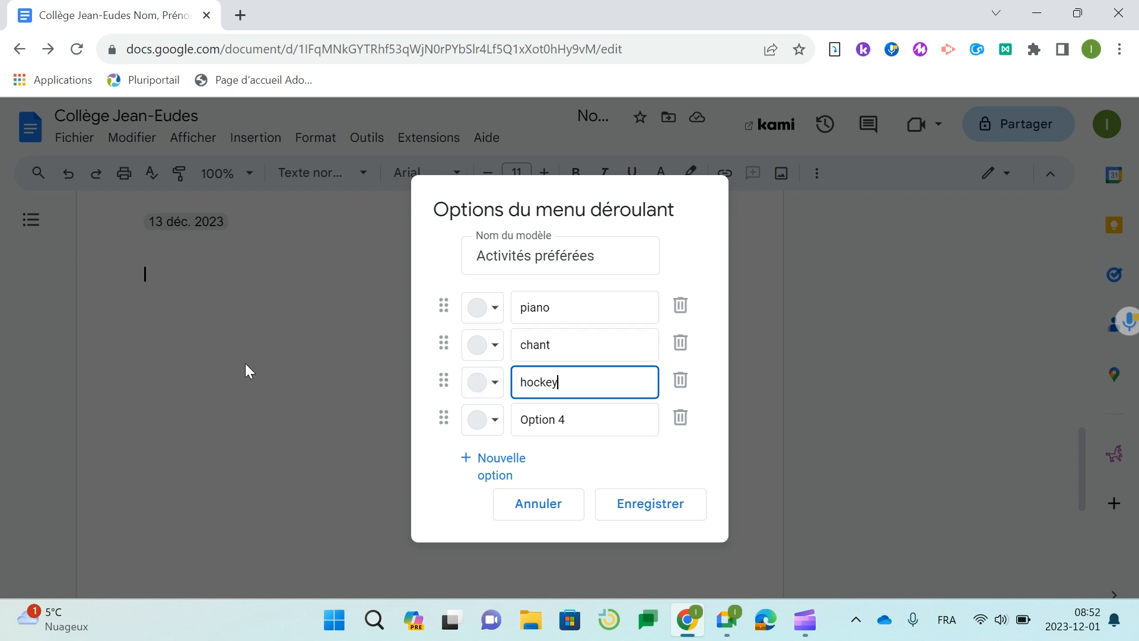
{"action": "left_click", "coordinate": [575, 415]}
{"action": "key", "text": "ctrl+a"}
{"action": "type", "text": "cusi"}
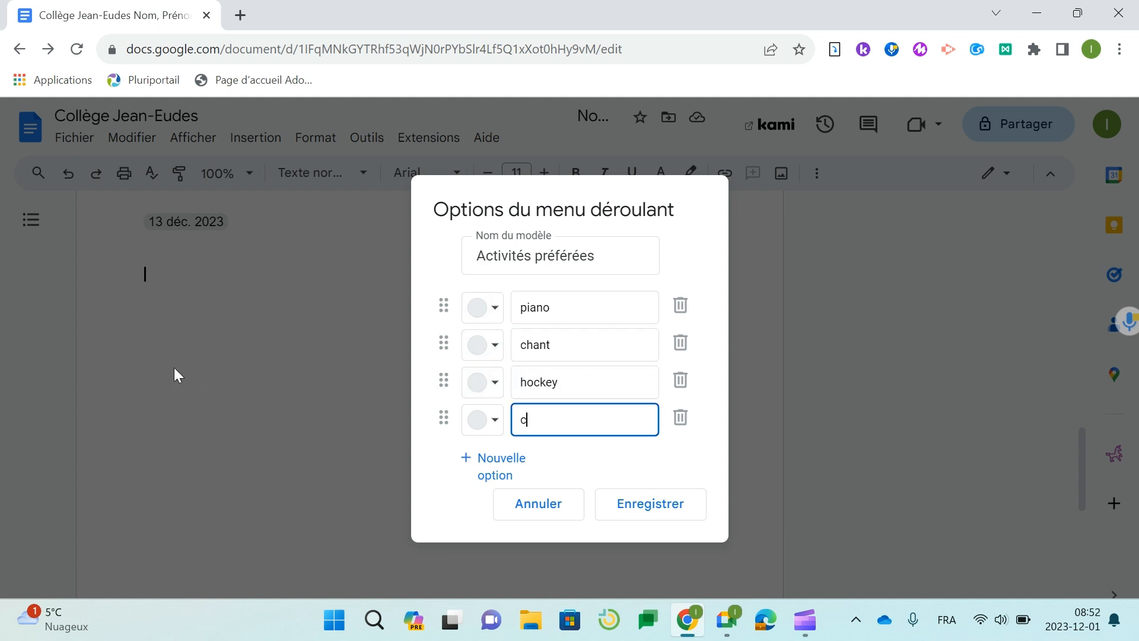
{"action": "key", "text": "BackSpace"}
{"action": "key", "text": "BackSpace"}
{"action": "type", "text": "isiner"}
- Save the dropdown and type 'Quelle est votre activité préférée?' on the line above it
{"action": "left_click", "coordinate": [660, 509]}
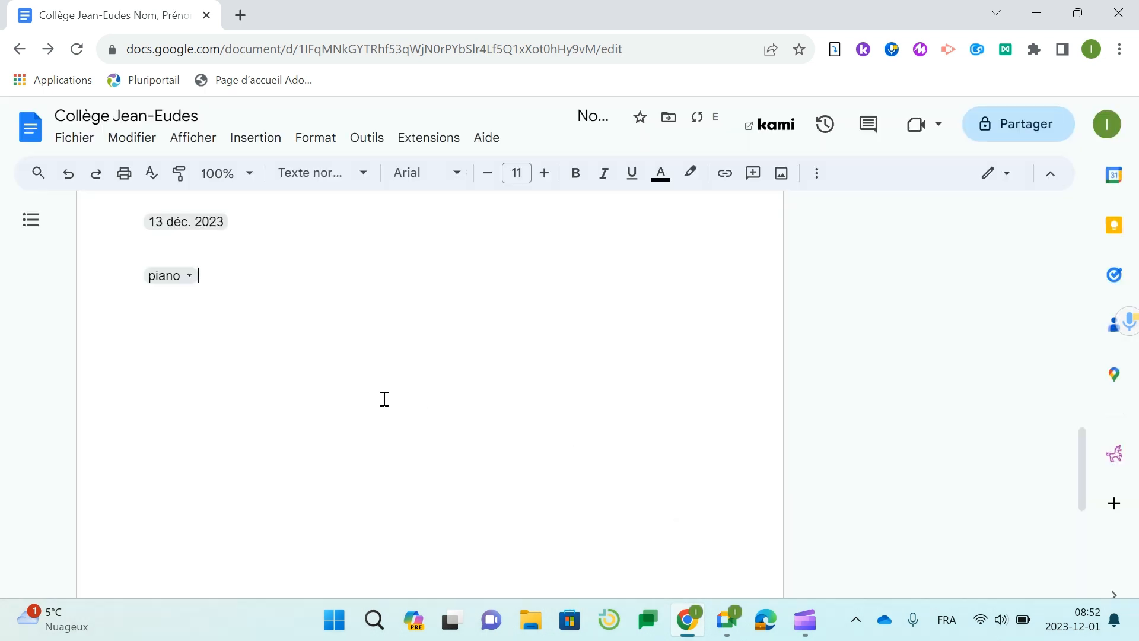
{"action": "left_click", "coordinate": [169, 276]}
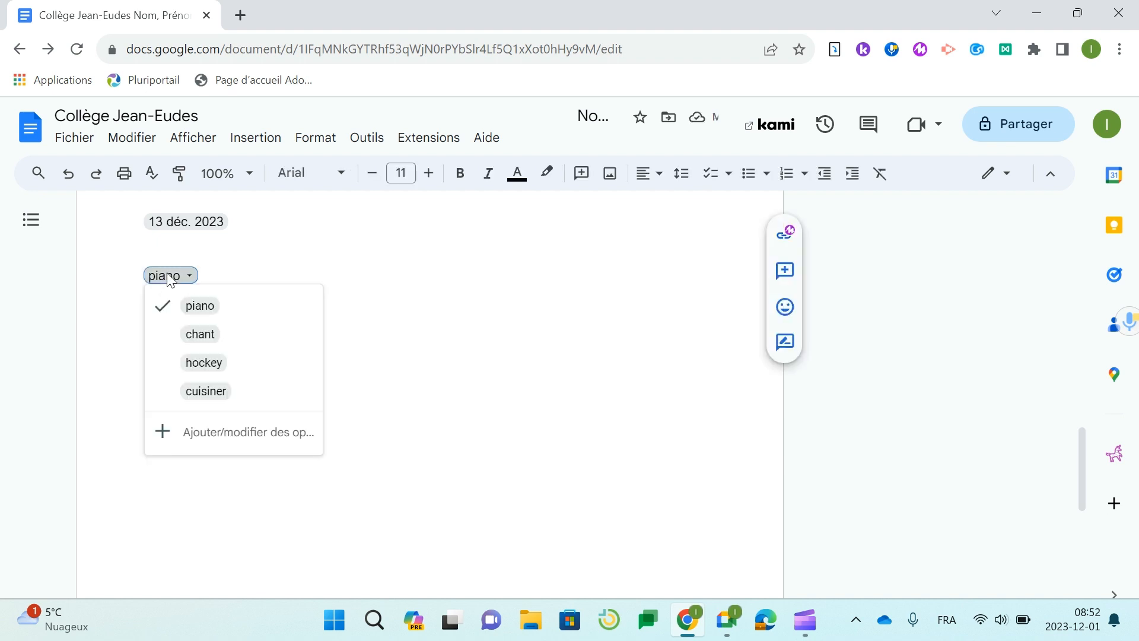
{"action": "left_click", "coordinate": [152, 253]}
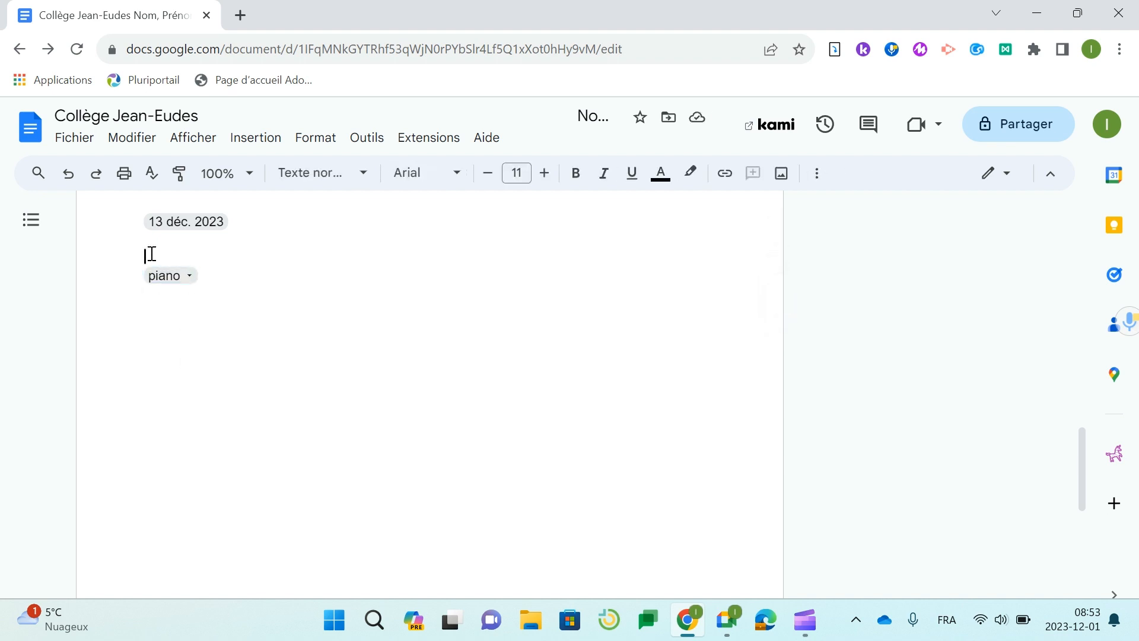
{"action": "type", "text": "Quelle est votre acti"}
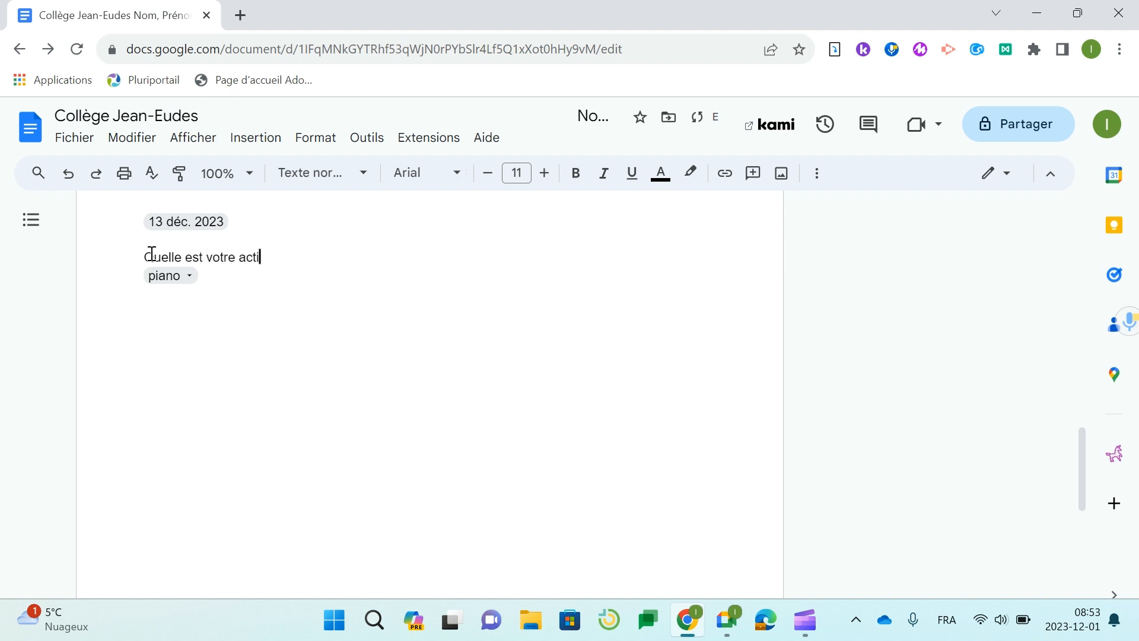
{"action": "type", "text": "vité préférée?"}
- Set the dropdown's answer to hockey and add a new line below
{"action": "left_click", "coordinate": [177, 276]}
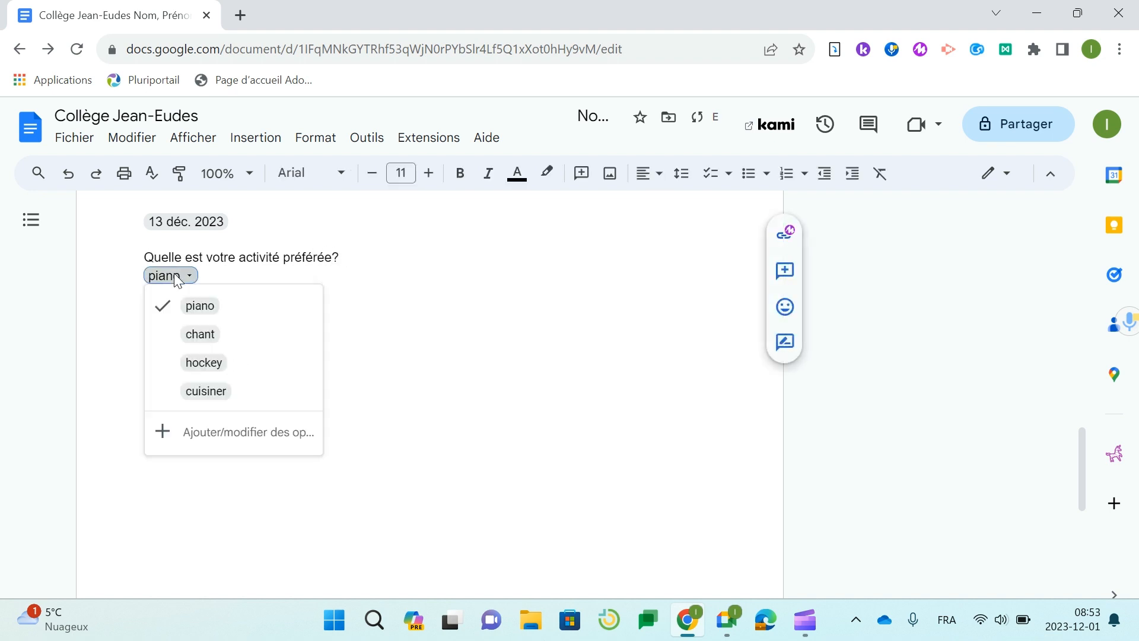
{"action": "left_click", "coordinate": [190, 374]}
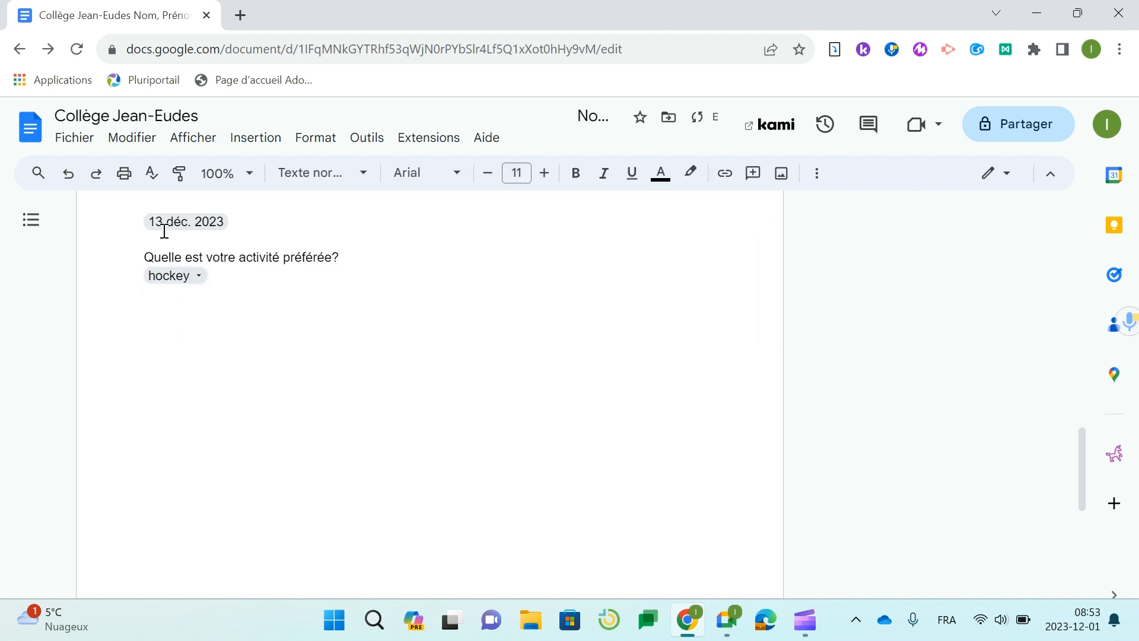
{"action": "key", "text": "Return"}
{"action": "key", "text": "Return"}
{"action": "key", "text": "Return"}
- Insert a Chronomètre stopwatch chip below the hockey dropdown and start it running
{"action": "type", "text": "@"}
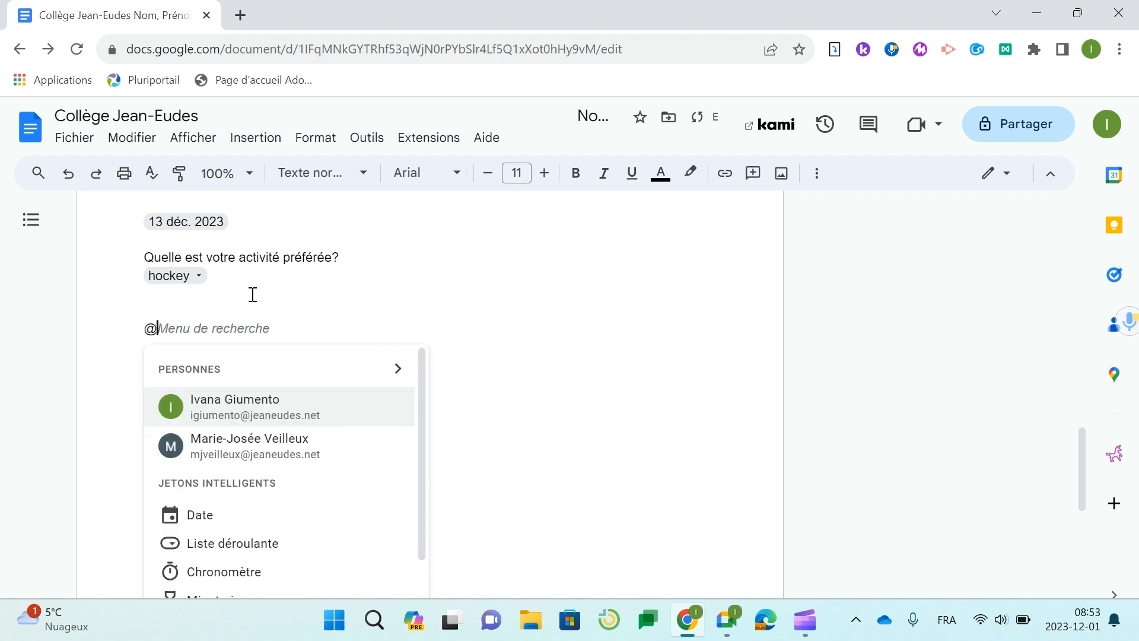
{"action": "scroll", "coordinate": [276, 409], "scroll_direction": "down", "scroll_amount": 3}
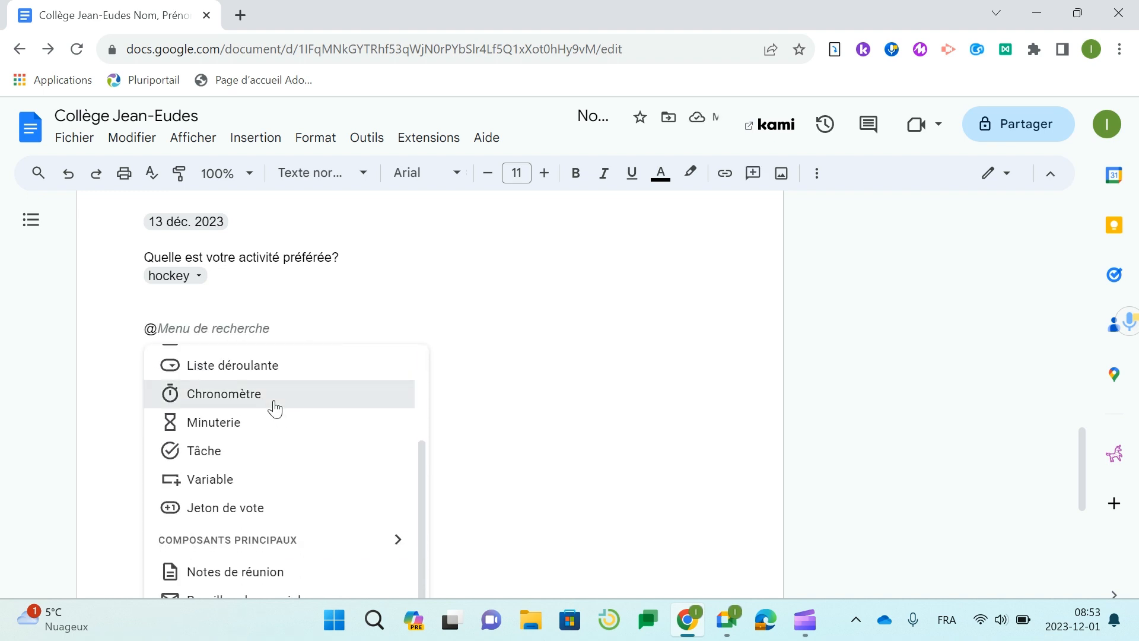
{"action": "left_click", "coordinate": [275, 408]}
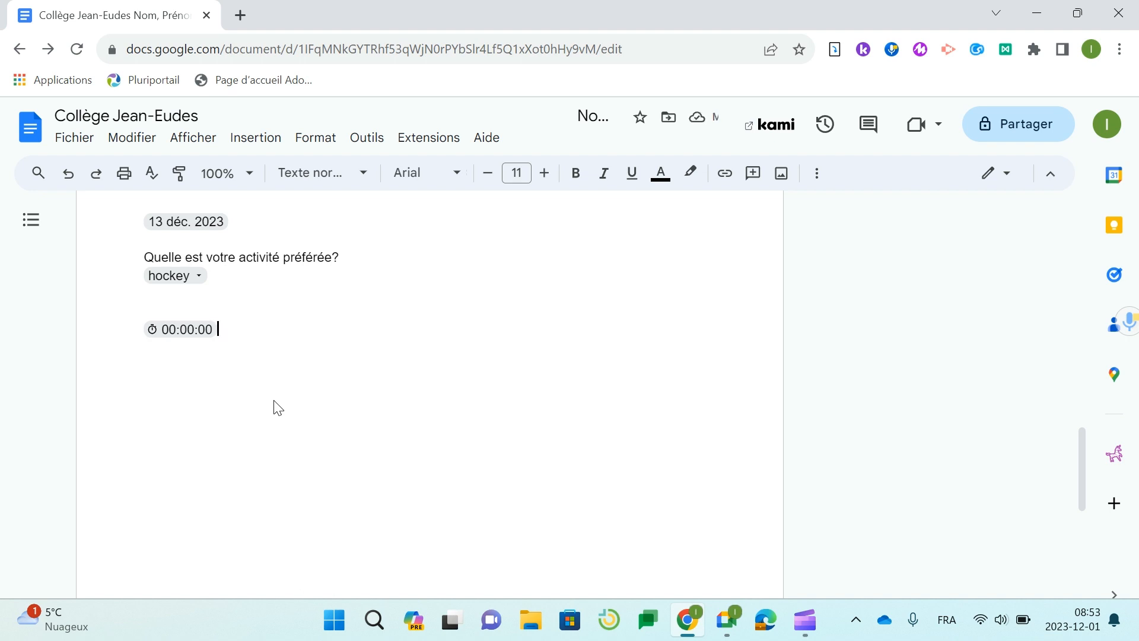
{"action": "key", "text": "Return"}
{"action": "left_click", "coordinate": [204, 334]}
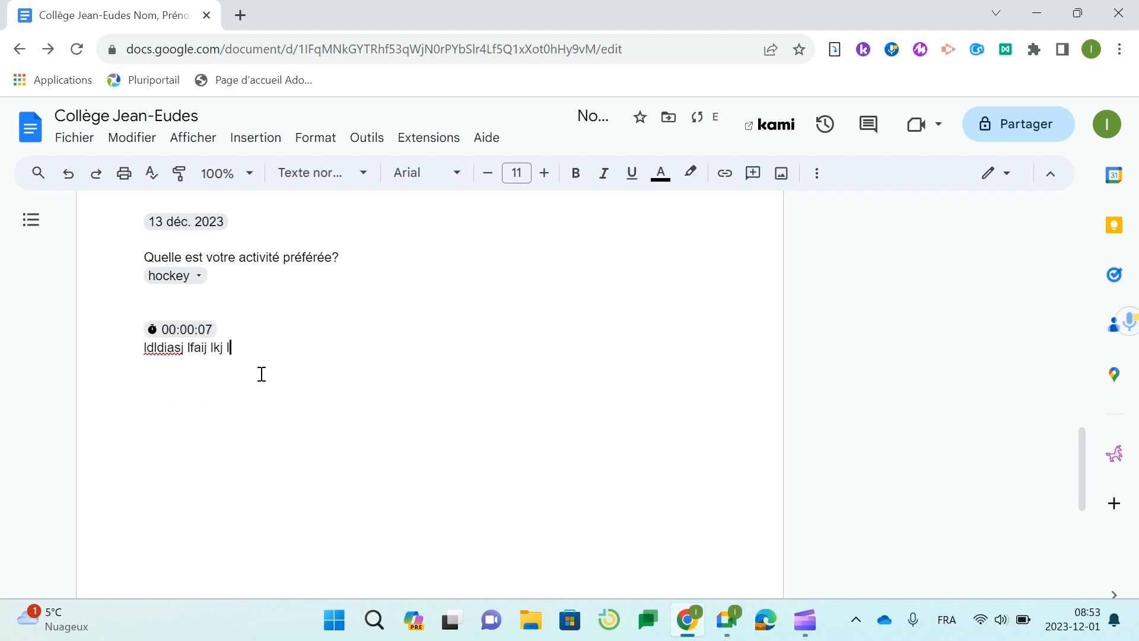
- Type sample text 'ik lkj akl klja dlkj alksj' below the stopwatch and begin an @ line
{"action": "type", "text": "ik lkj akl klja dlkj alksj"}
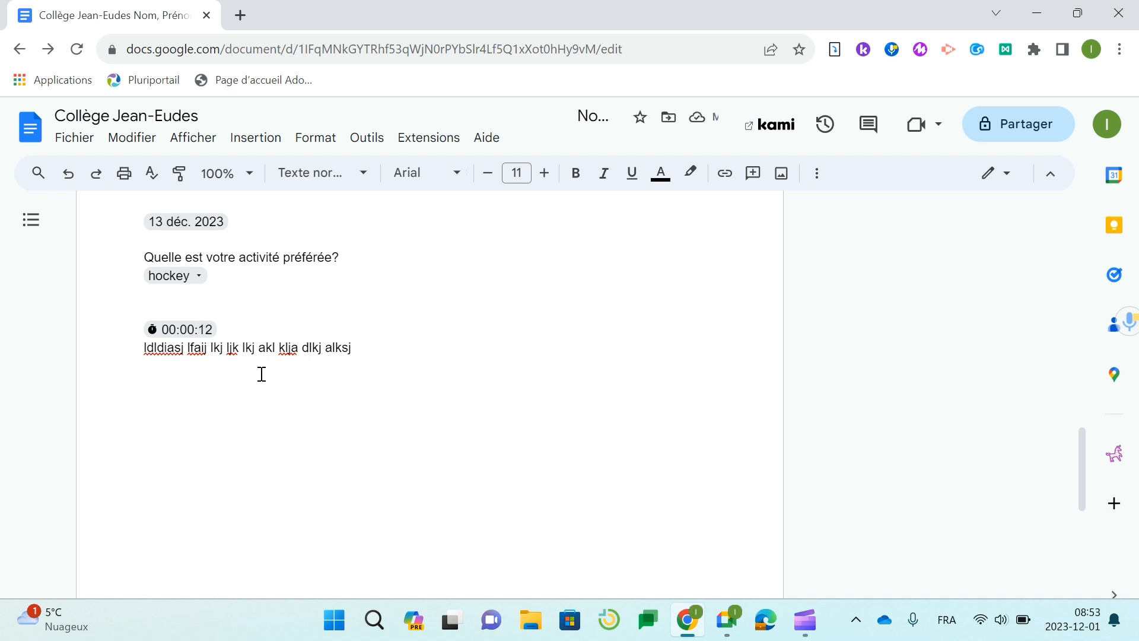
{"action": "key", "text": "Return"}
{"action": "key", "text": "Return"}
{"action": "type", "text": "@"}
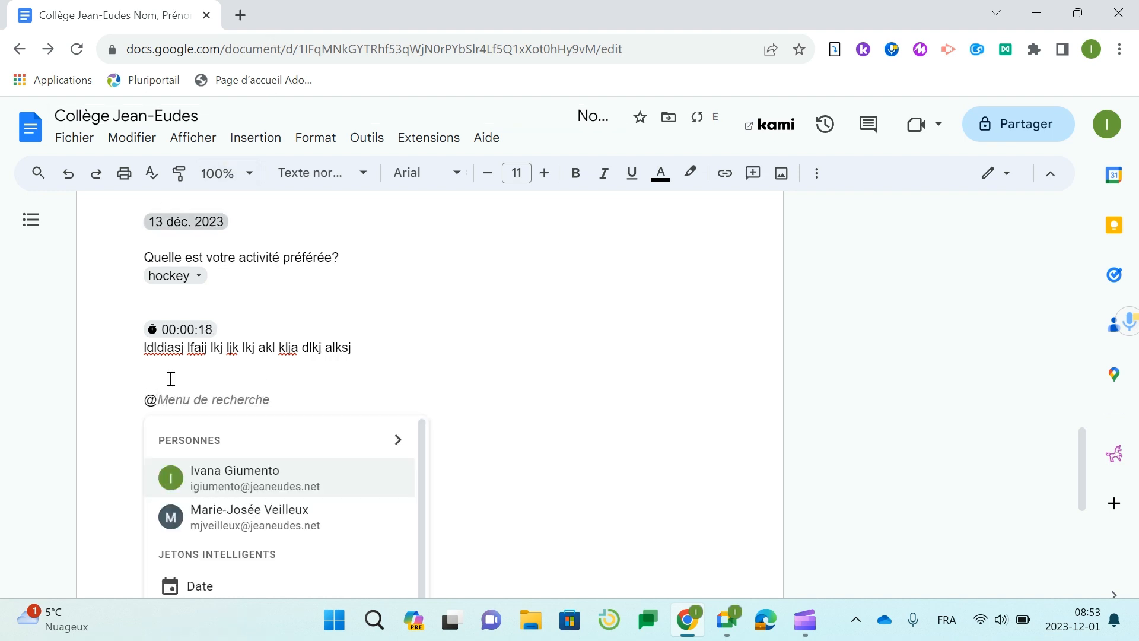
- Insert a Minuterie timer chip set to 3m 00 and start the countdown
{"action": "scroll", "coordinate": [231, 468], "scroll_direction": "up", "scroll_amount": 3}
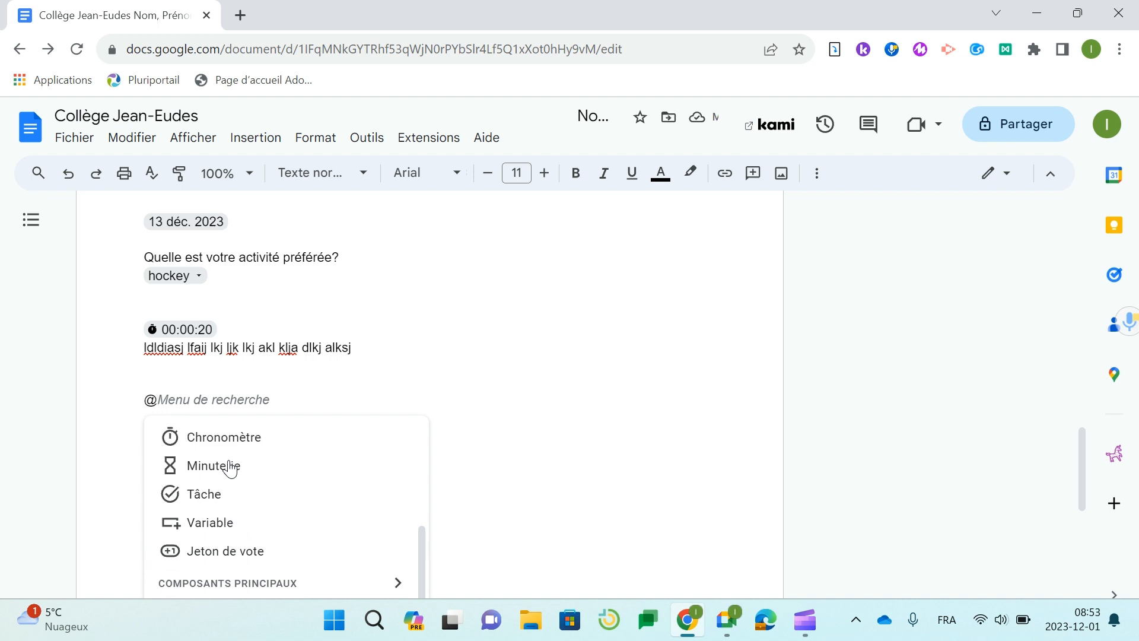
{"action": "left_click", "coordinate": [233, 493]}
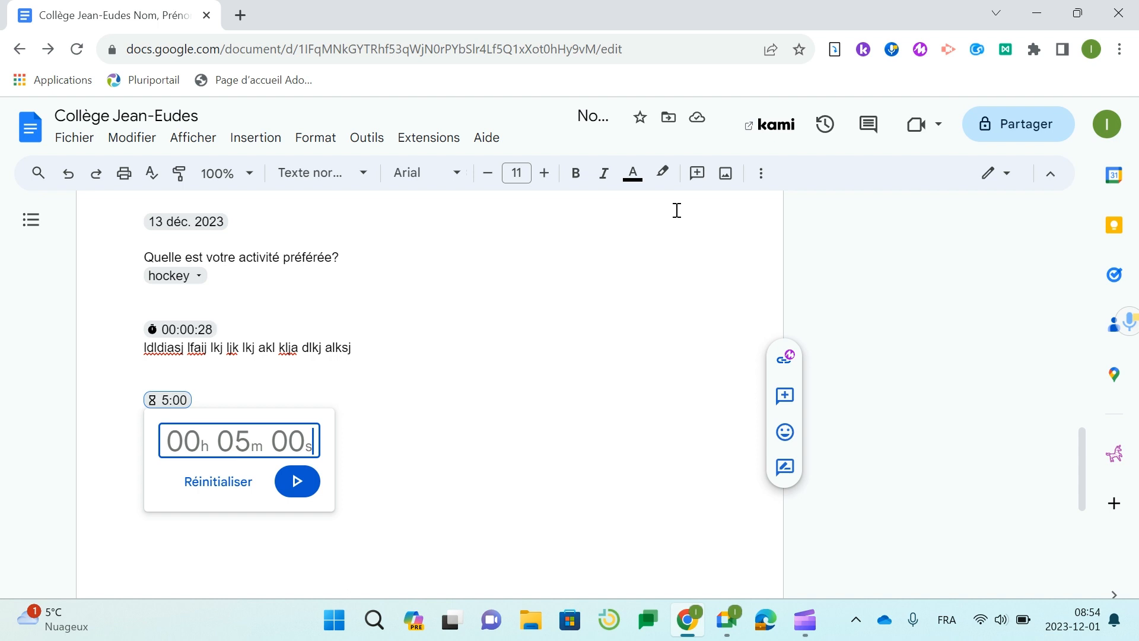
{"action": "type", "text": "3m 00s"}
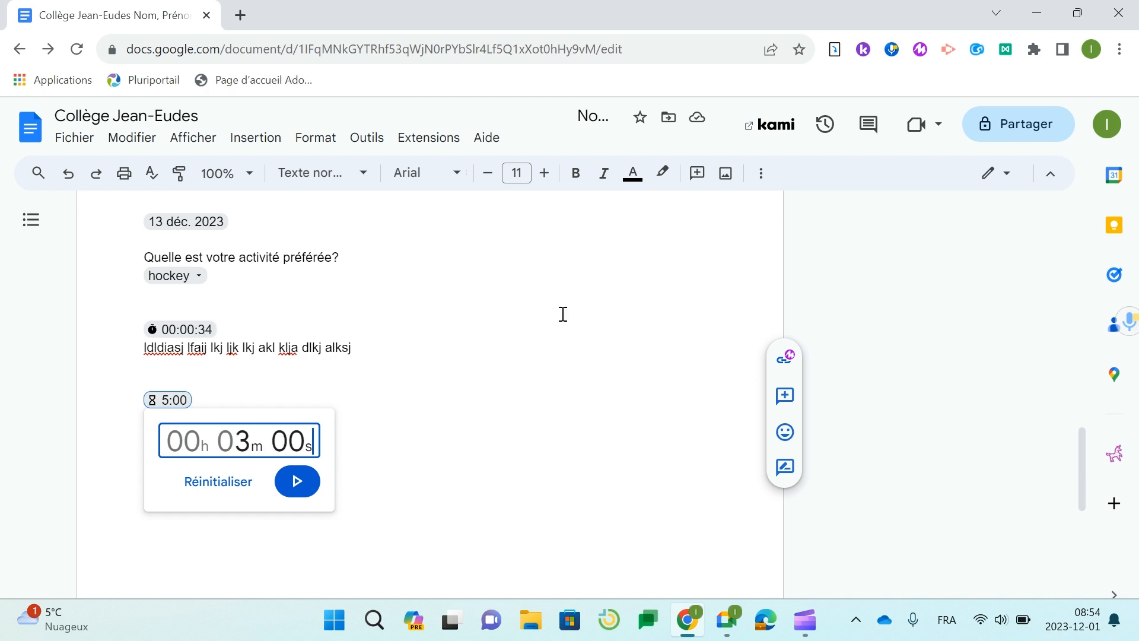
{"action": "left_click", "coordinate": [311, 479]}
{"action": "left_click", "coordinate": [224, 453]}
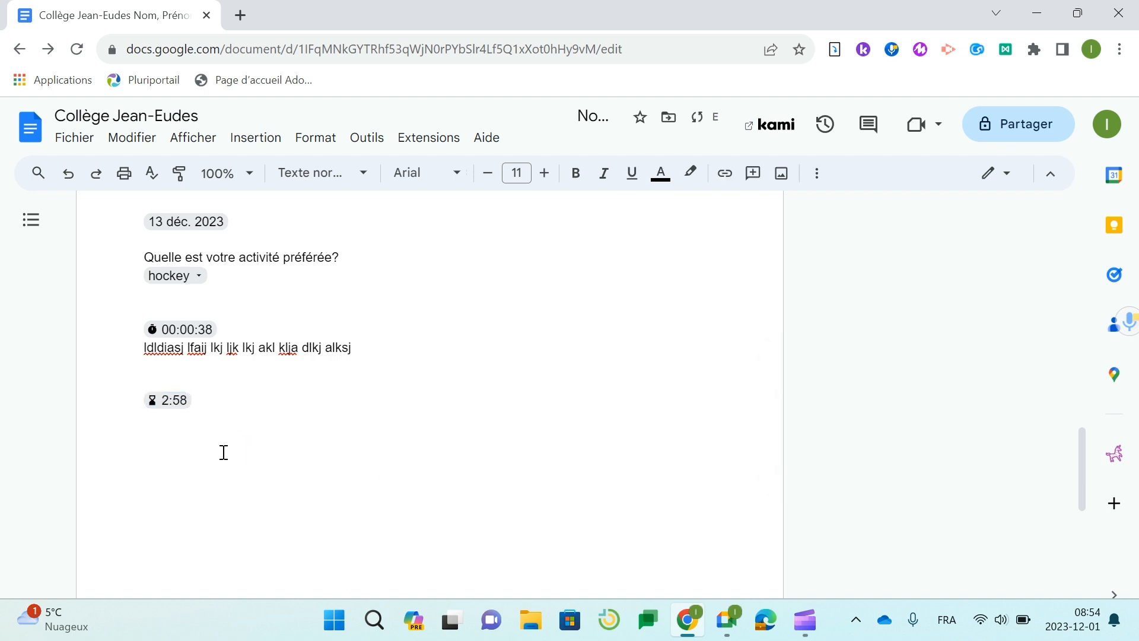
- Add the line 'daslkdjf lkaj dlkfja slkdj lkaj dslkj ldkj' beneath the timer, then a new line
{"action": "key", "text": "Return"}
{"action": "type", "text": "daslkdjf lkaj dlkfja"}
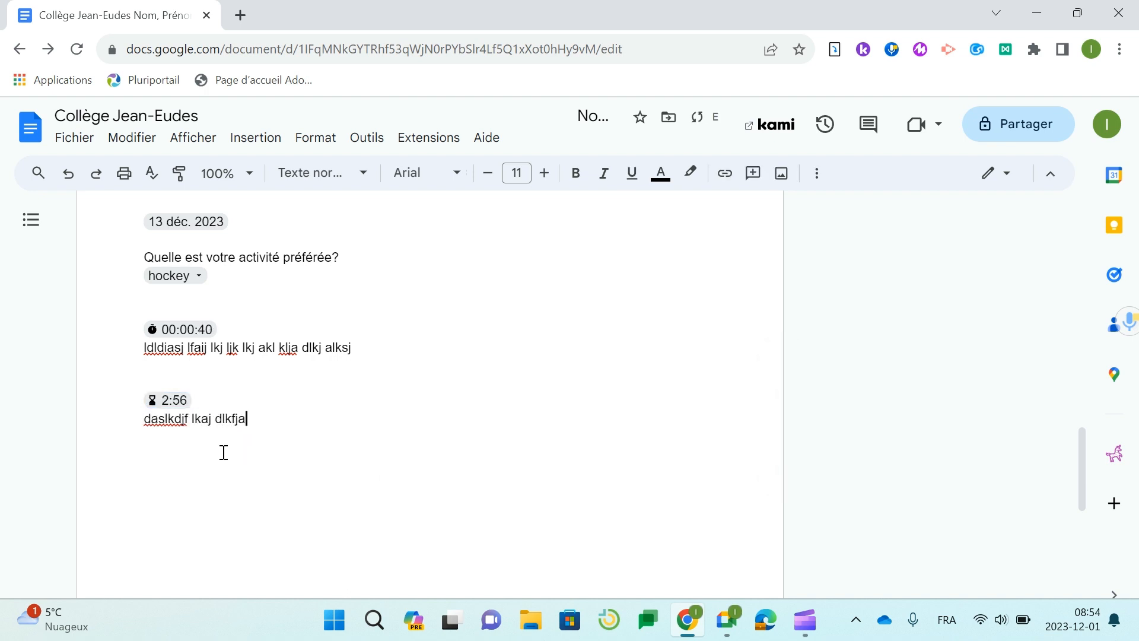
{"action": "type", "text": " slkdj lkaj dslkj ldkj"}
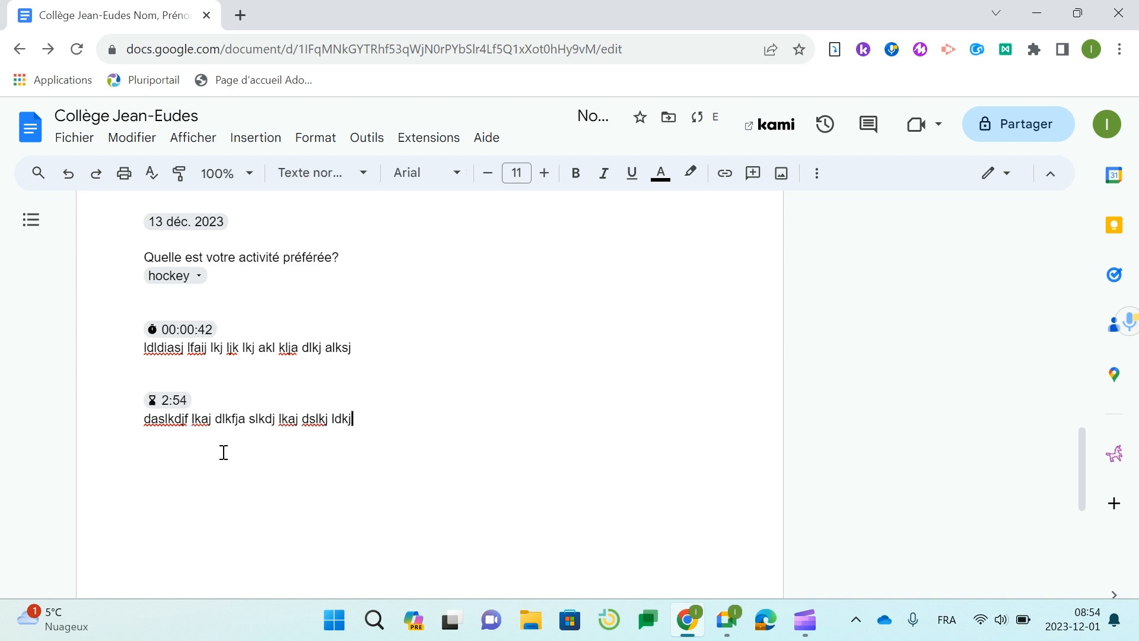
{"action": "key", "text": "Return"}
- Insert a heart Jeton de vote chip and start a new line below it
{"action": "type", "text": "@"}
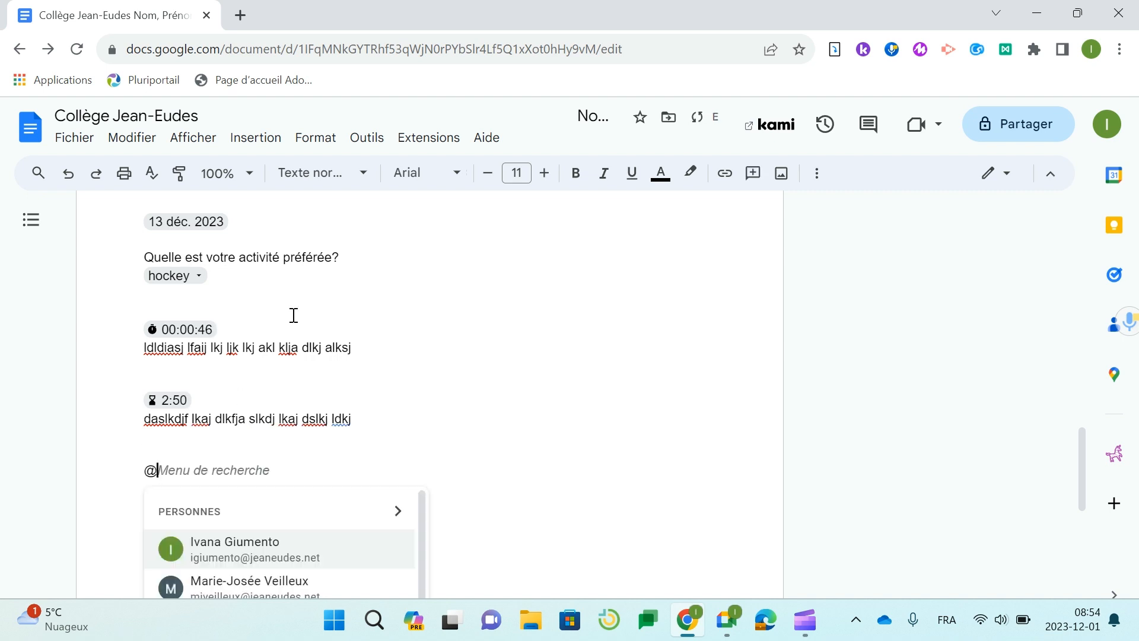
{"action": "scroll", "coordinate": [465, 330], "scroll_direction": "down", "scroll_amount": 3}
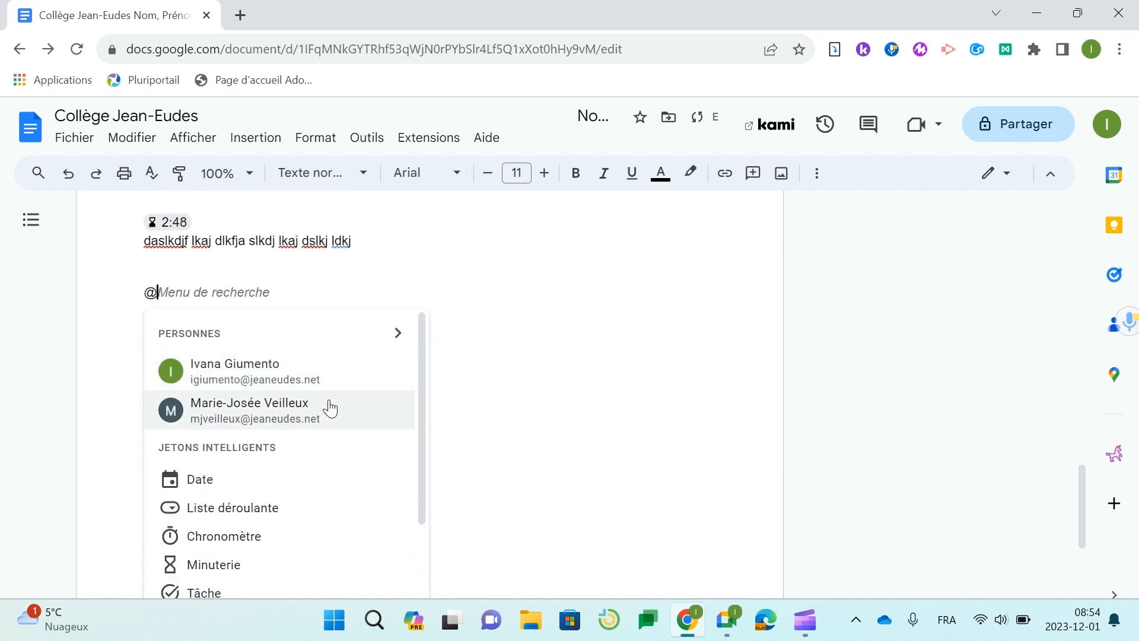
{"action": "scroll", "coordinate": [328, 409], "scroll_direction": "down", "scroll_amount": 3}
{"action": "scroll", "coordinate": [327, 409], "scroll_direction": "up", "scroll_amount": 2}
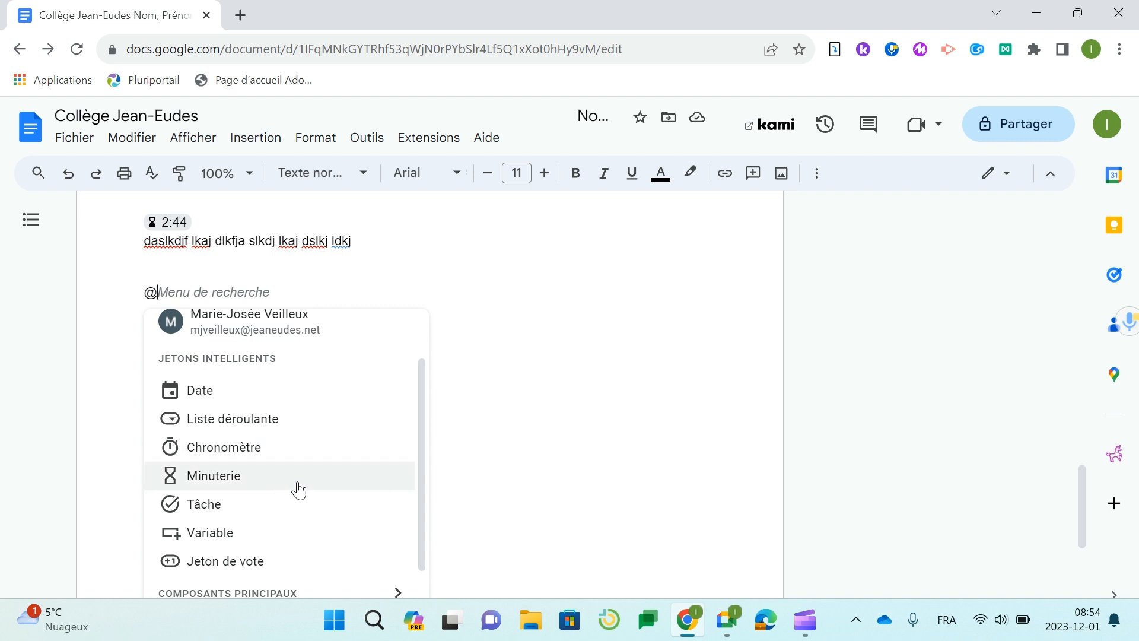
{"action": "left_click", "coordinate": [270, 559]}
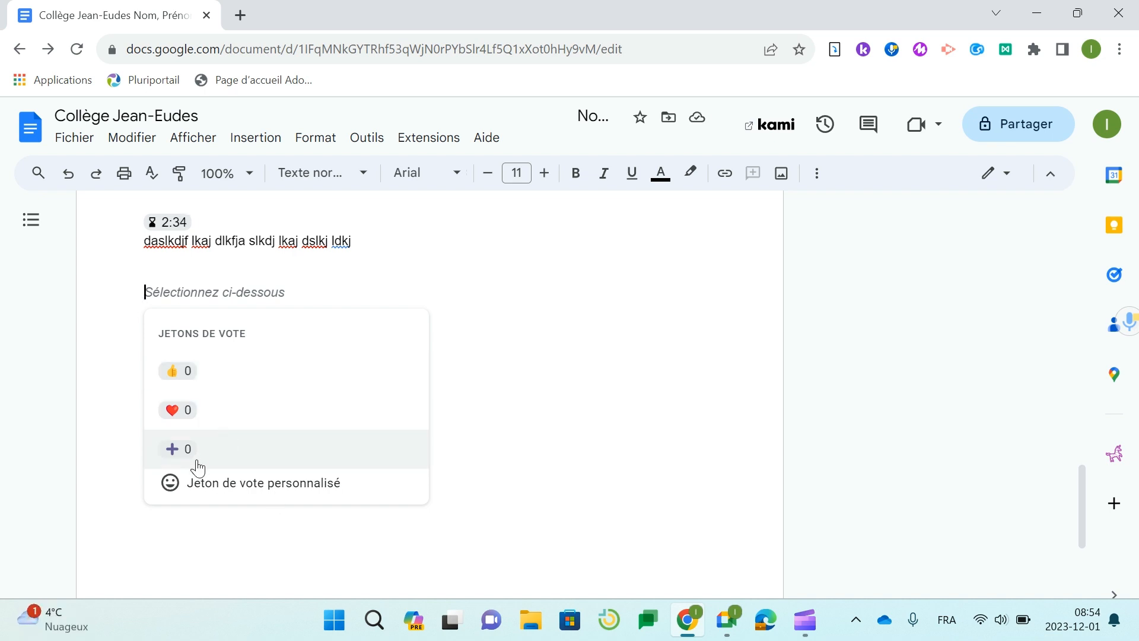
{"action": "left_click", "coordinate": [176, 409]}
{"action": "key", "text": "Return"}
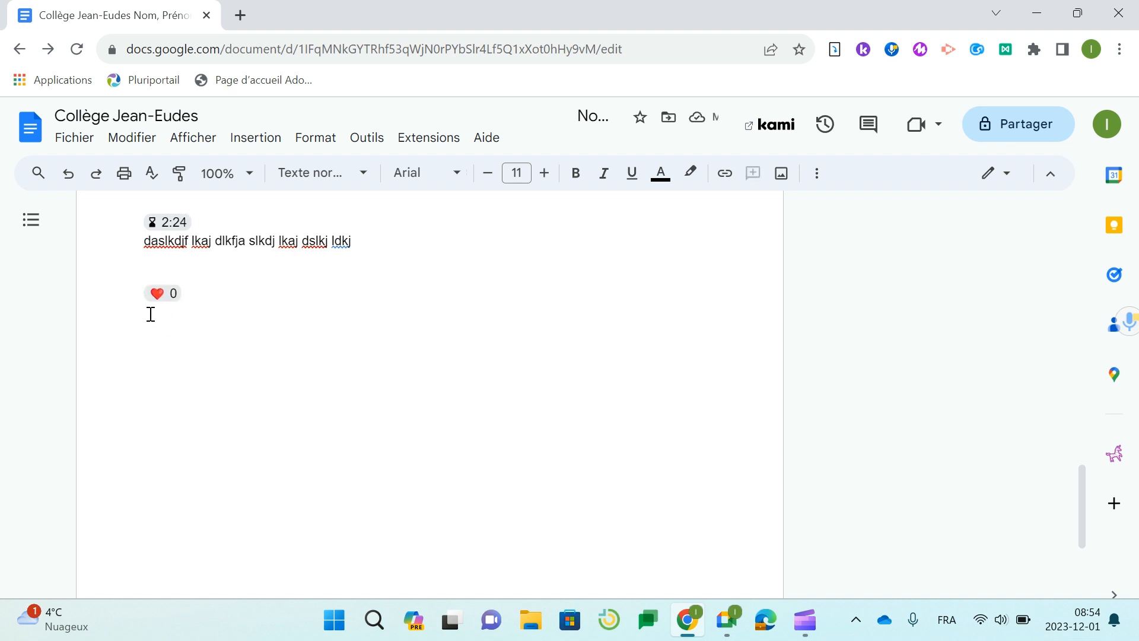
- Add a custom vote chip using the thumbs-down 👎 emoji
{"action": "type", "text": "@"}
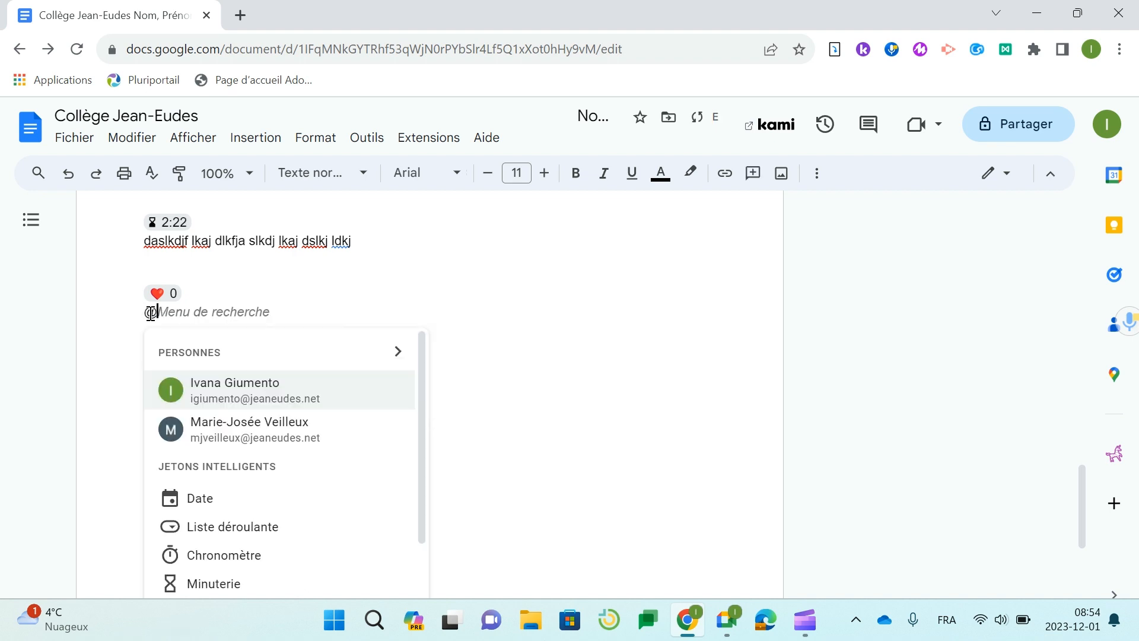
{"action": "scroll", "coordinate": [219, 510], "scroll_direction": "down", "scroll_amount": 5}
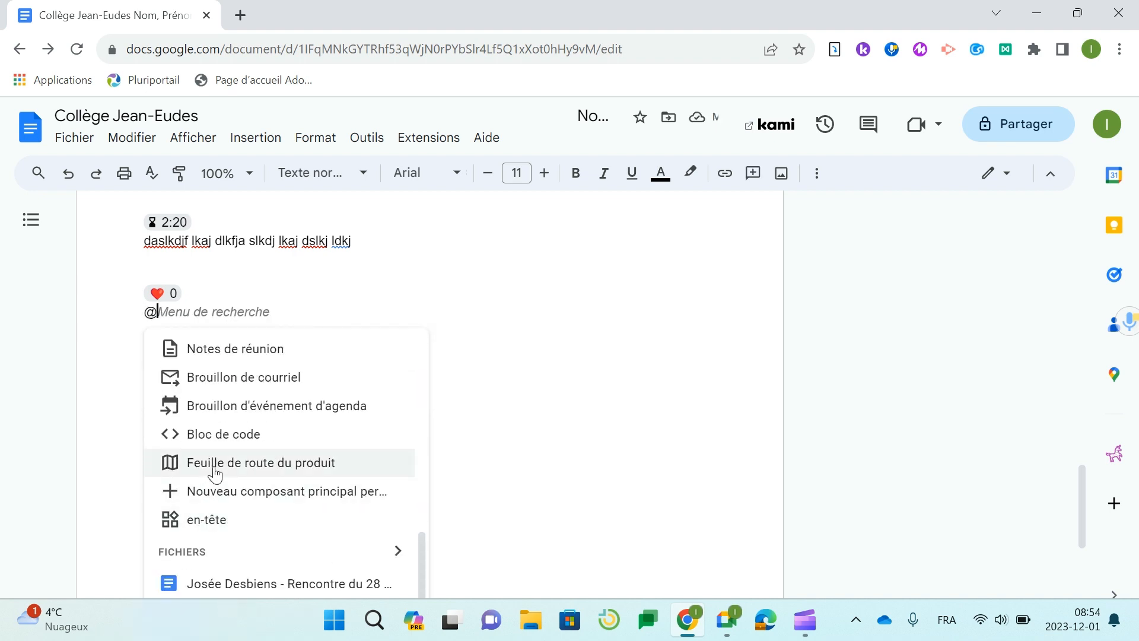
{"action": "scroll", "coordinate": [216, 475], "scroll_direction": "up", "scroll_amount": 5}
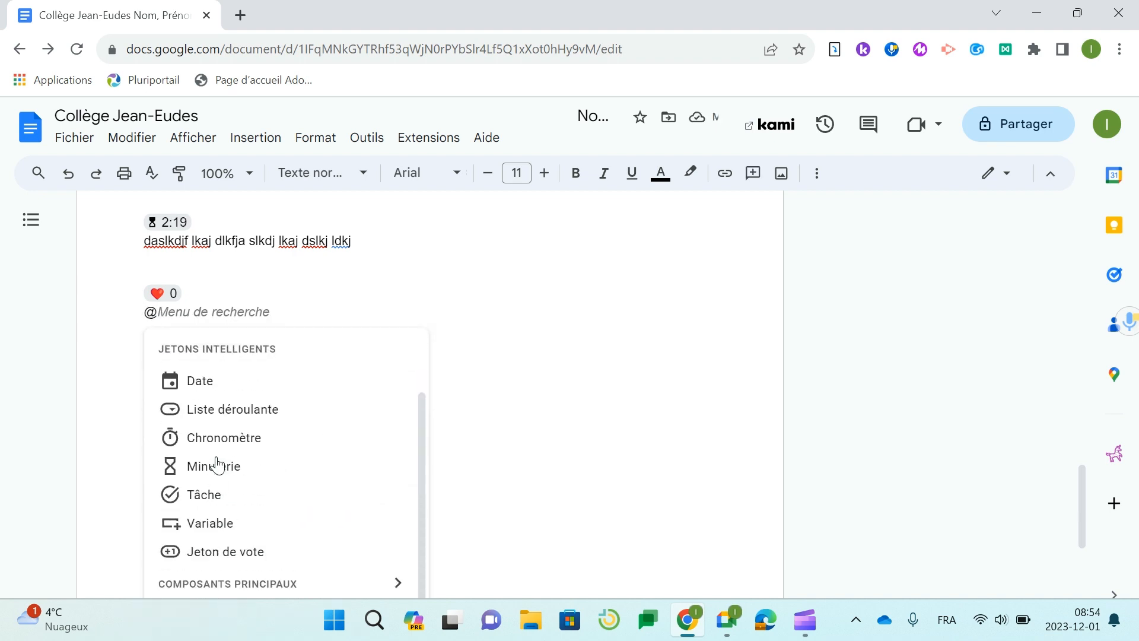
{"action": "left_click", "coordinate": [238, 550]}
{"action": "left_click", "coordinate": [224, 503]}
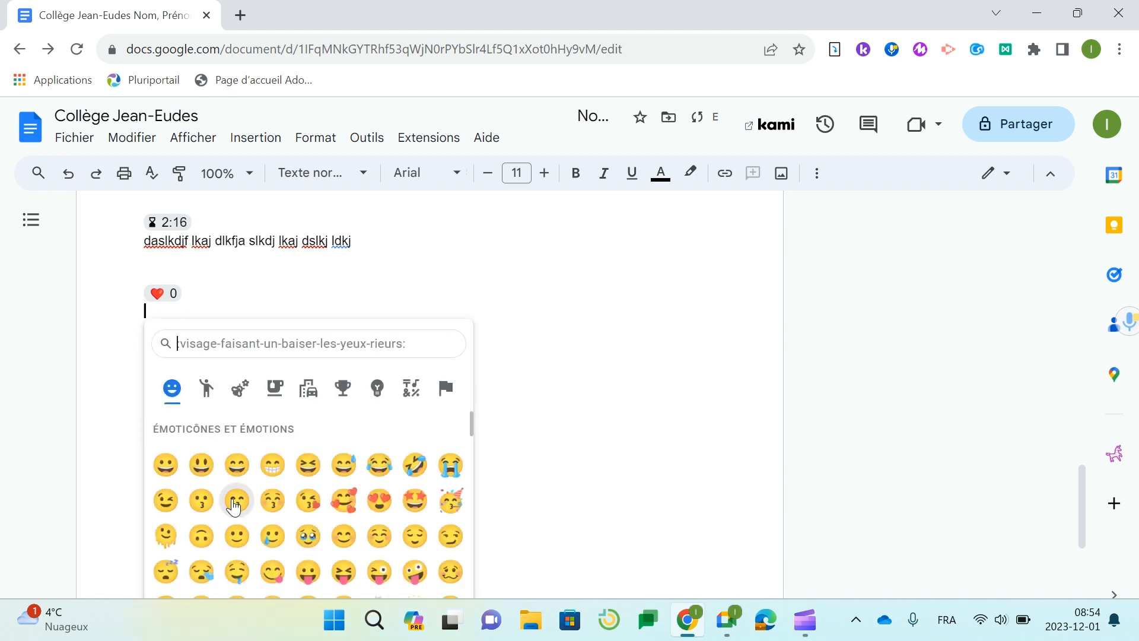
{"action": "scroll", "coordinate": [235, 507], "scroll_direction": "down", "scroll_amount": 6}
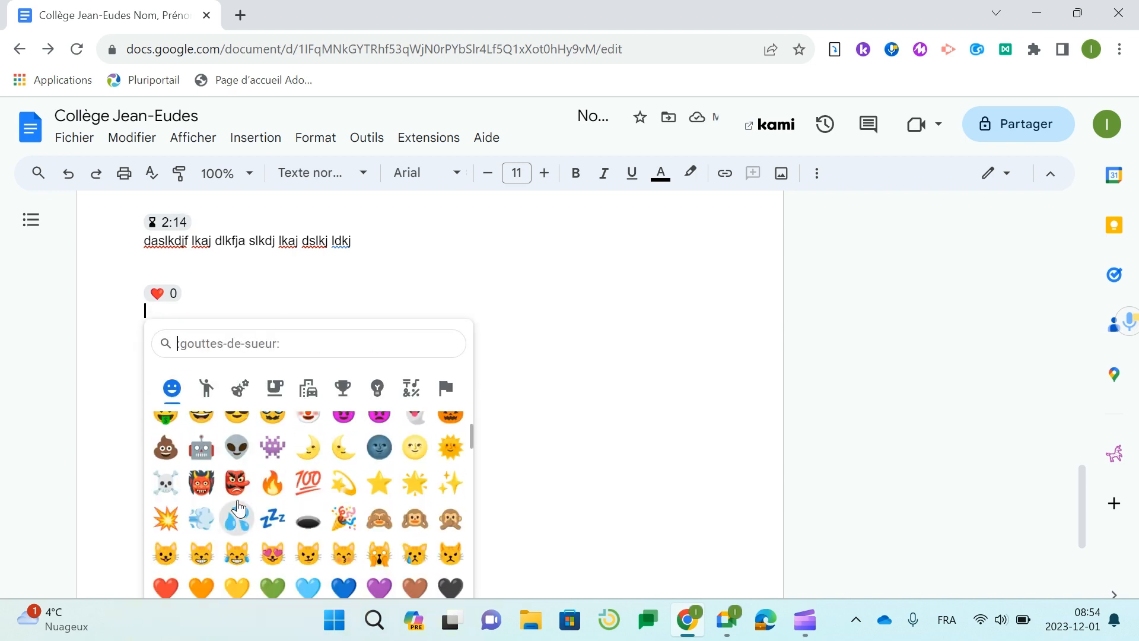
{"action": "scroll", "coordinate": [238, 508], "scroll_direction": "down", "scroll_amount": 8}
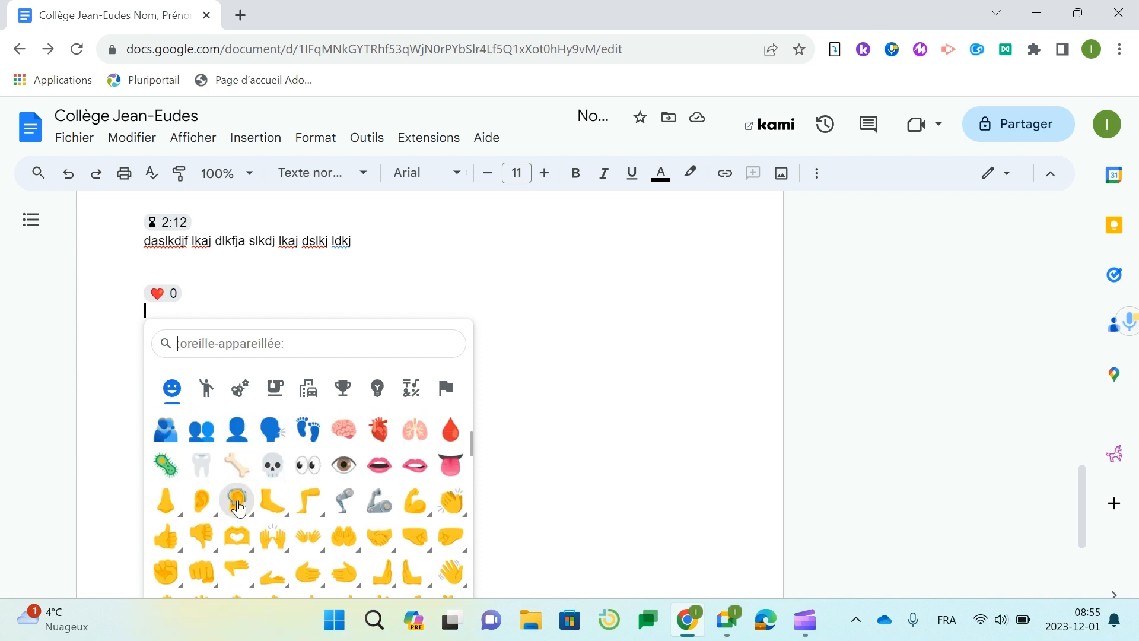
{"action": "scroll", "coordinate": [237, 508], "scroll_direction": "down", "scroll_amount": 3}
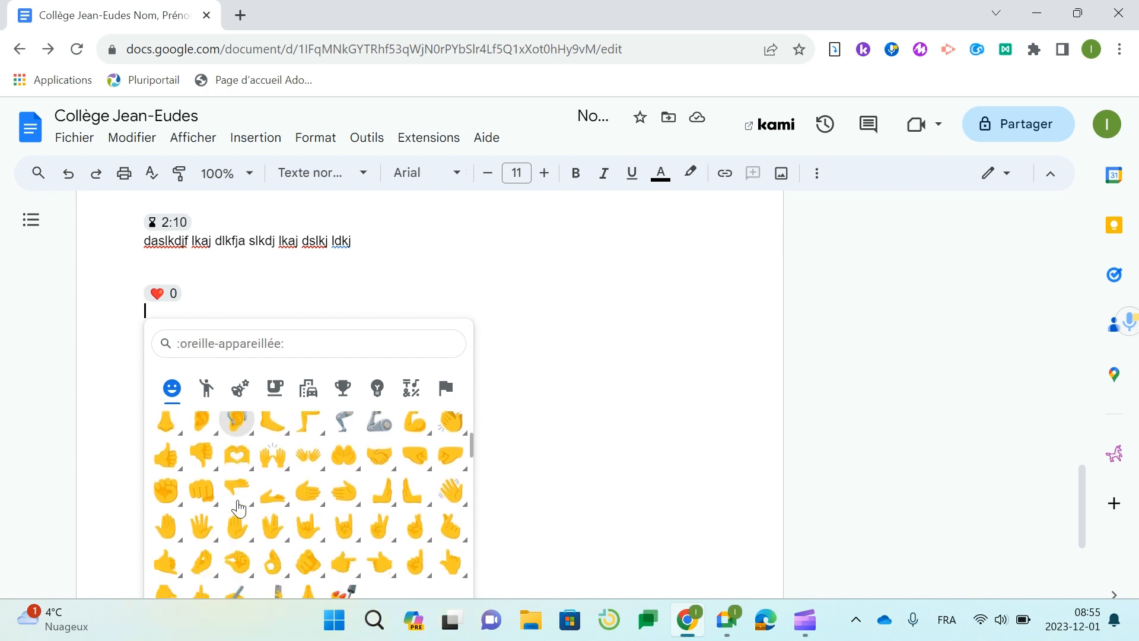
{"action": "left_click", "coordinate": [194, 469]}
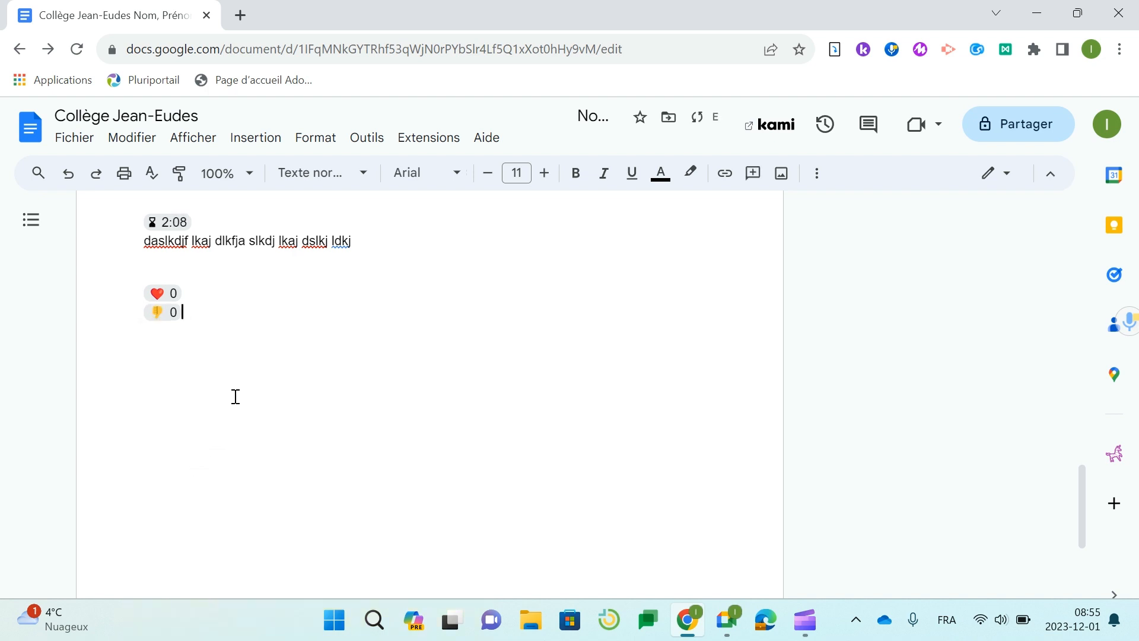
- Type the question 'Avez-vous bien dormi la nuit dernière?' above the heart chip
{"action": "left_click", "coordinate": [150, 273]}
{"action": "type", "text": "Avez-vous bien d"}
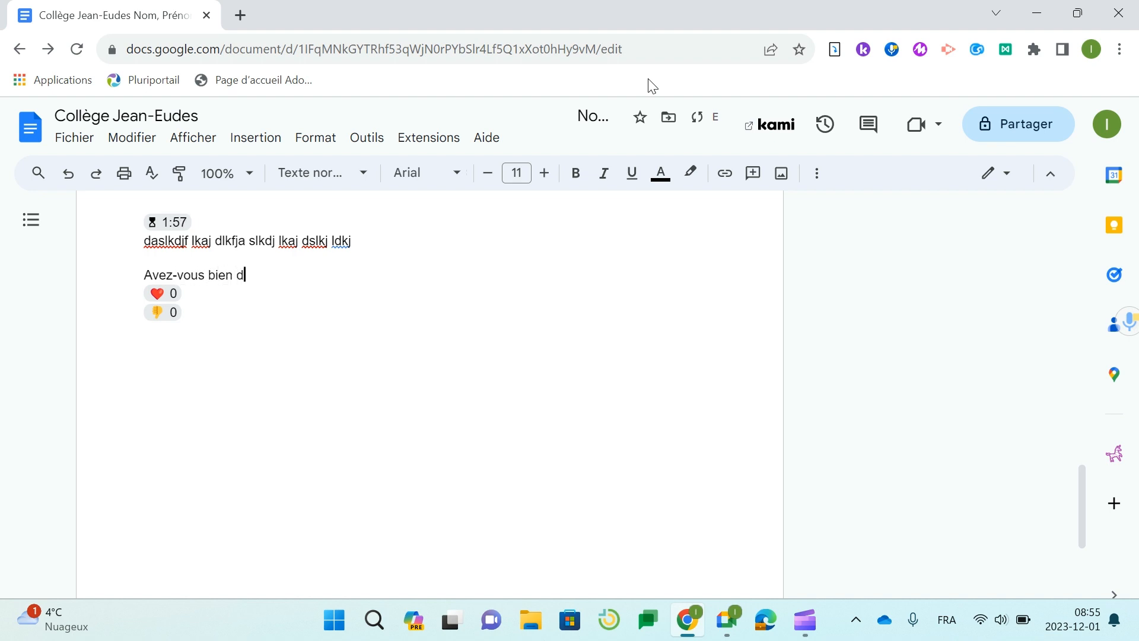
{"action": "type", "text": "ormi la"}
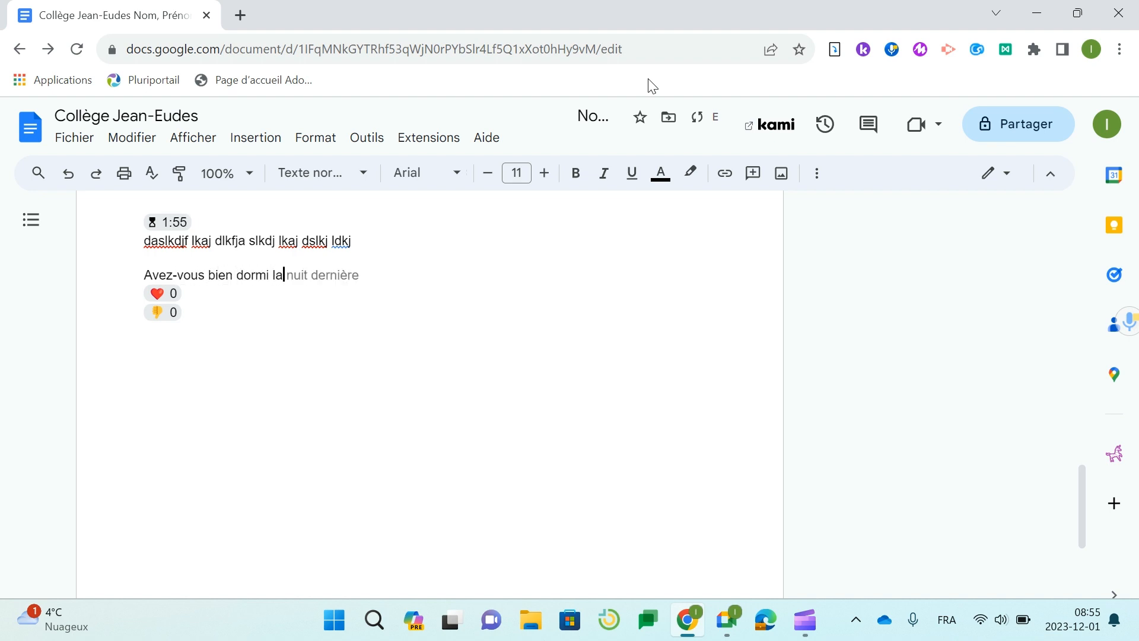
{"action": "key", "text": "Tab"}
{"action": "type", "text": "?"}
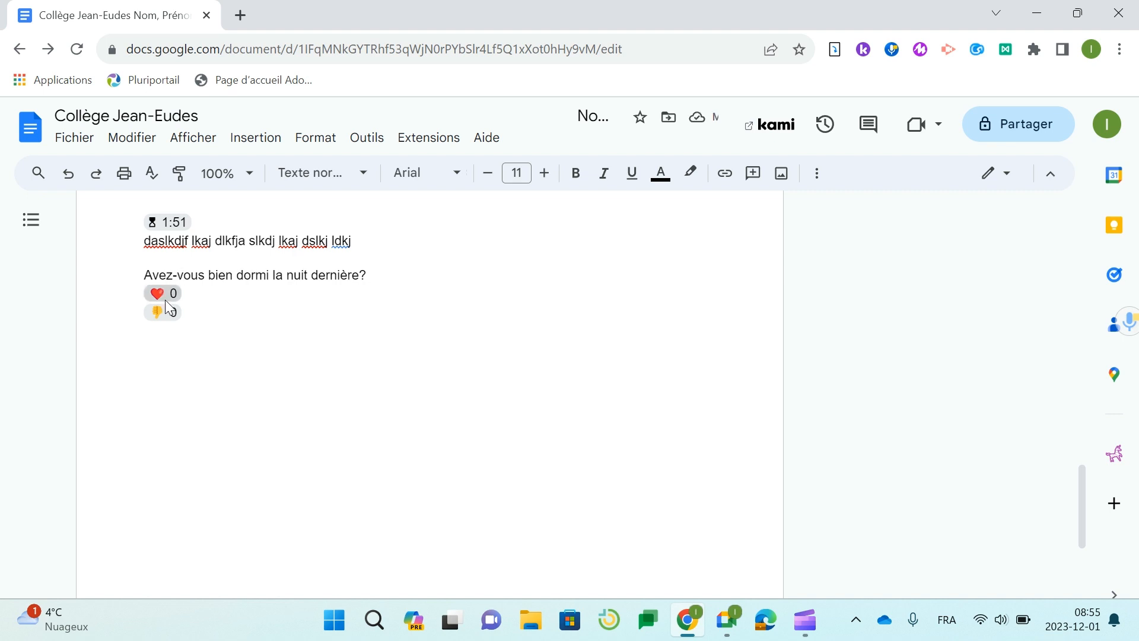
- Vote and then unvote on the heart and thumbs-down chips, leaving both at zero
{"action": "left_click", "coordinate": [162, 297]}
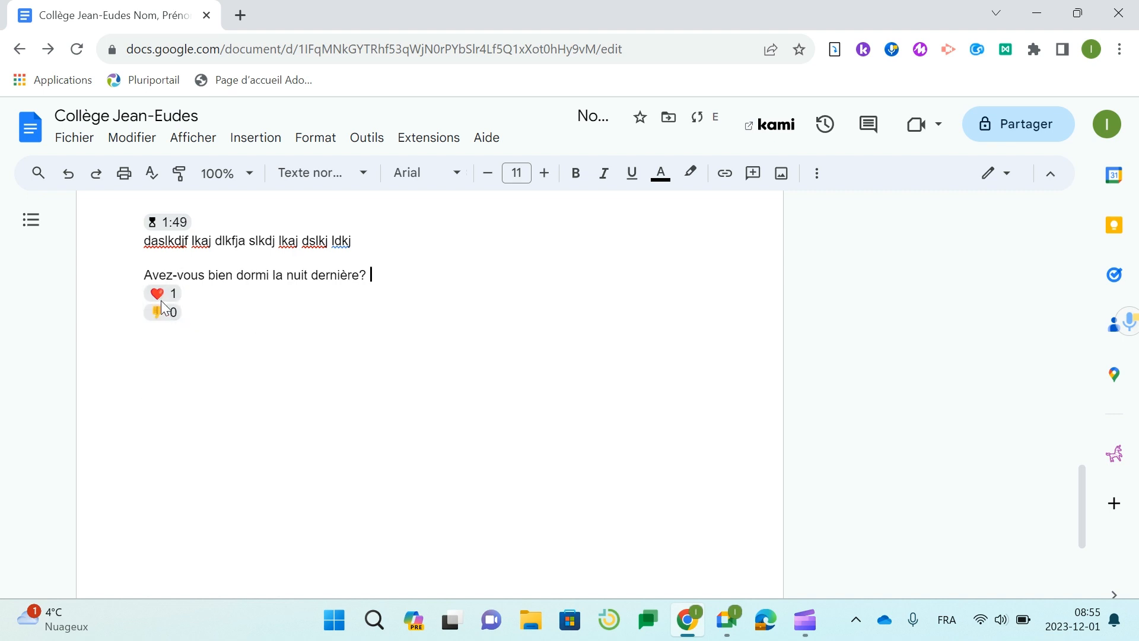
{"action": "left_click", "coordinate": [157, 309]}
{"action": "left_click", "coordinate": [169, 294]}
{"action": "left_click", "coordinate": [168, 314]}
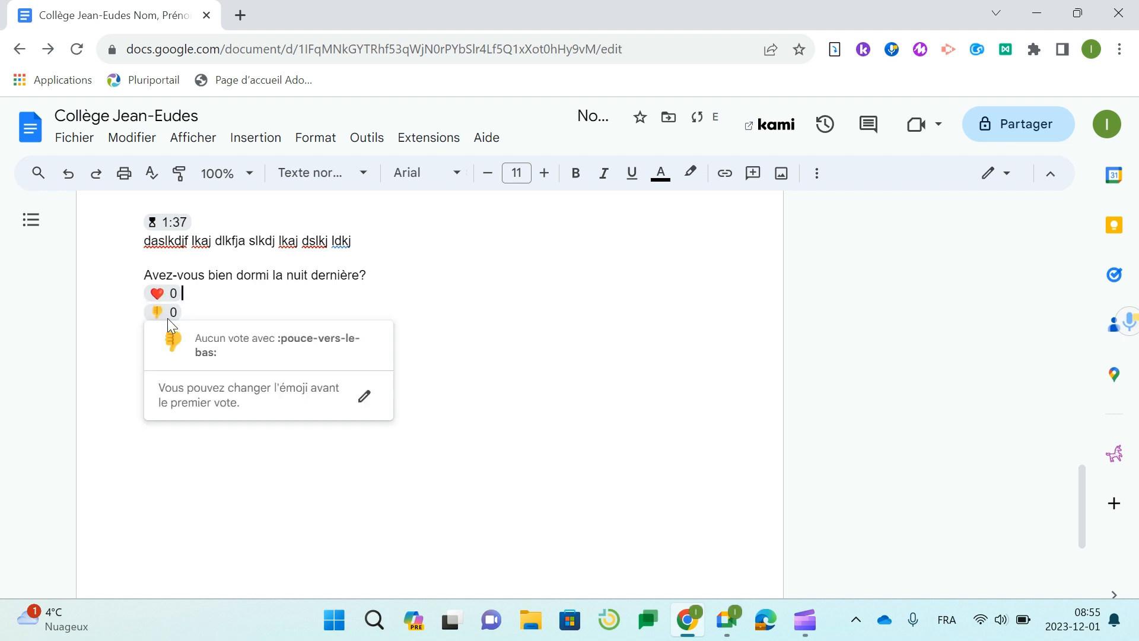
{"action": "left_click", "coordinate": [473, 306]}
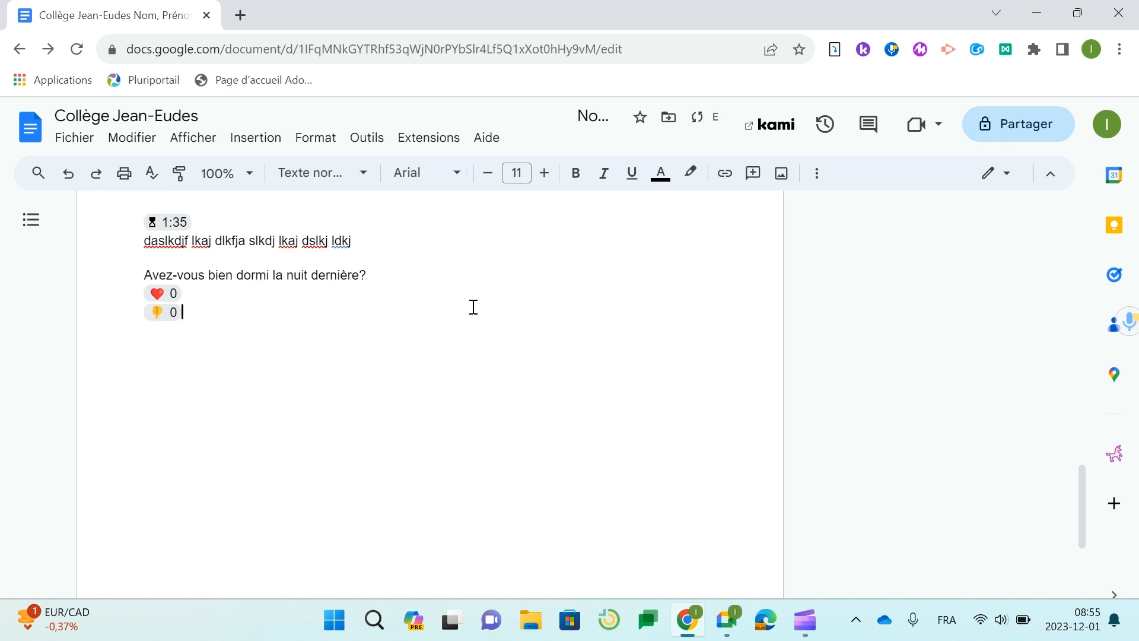